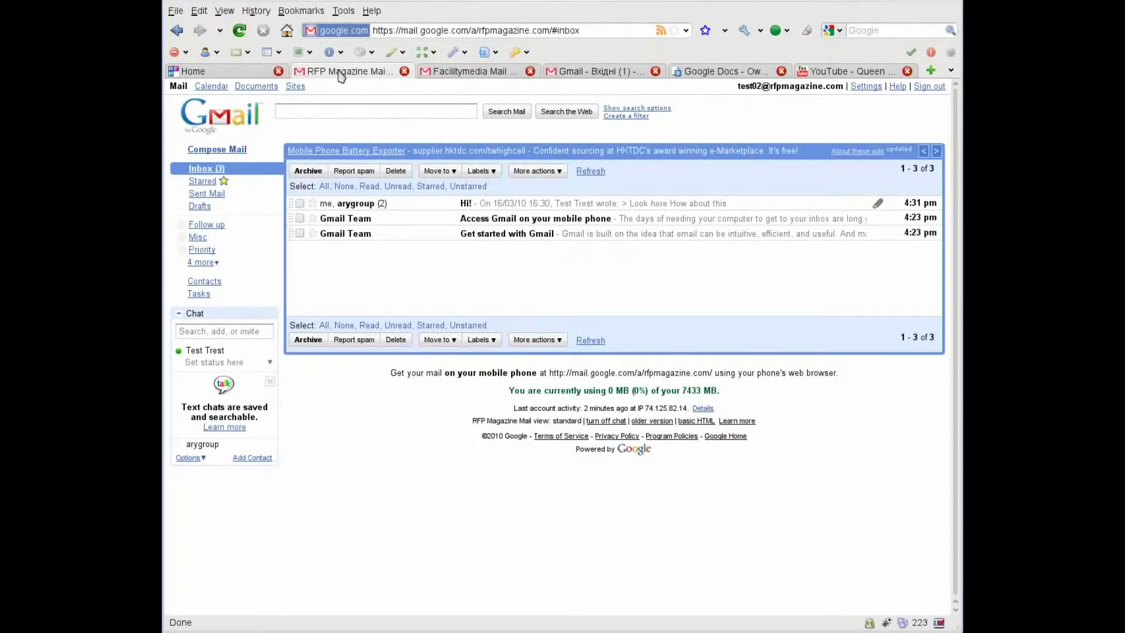
# Switch between the Facilitymedia and RFP Magazine mailboxes, ending on the RFP Magazine inbox.
pyautogui.click(475, 75)
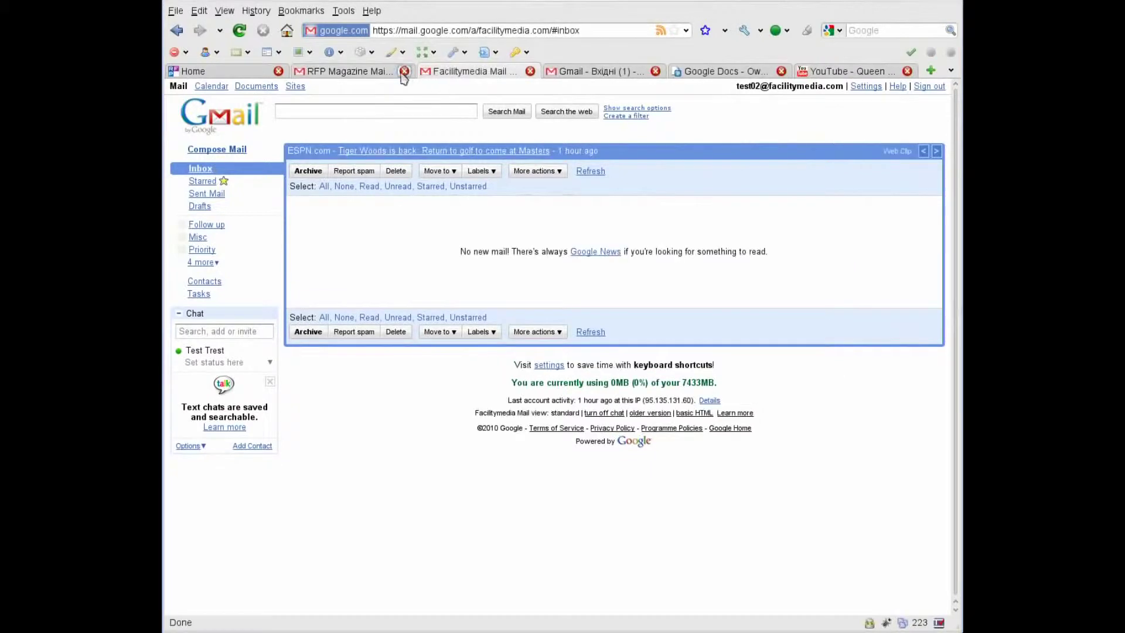
pyautogui.click(361, 78)
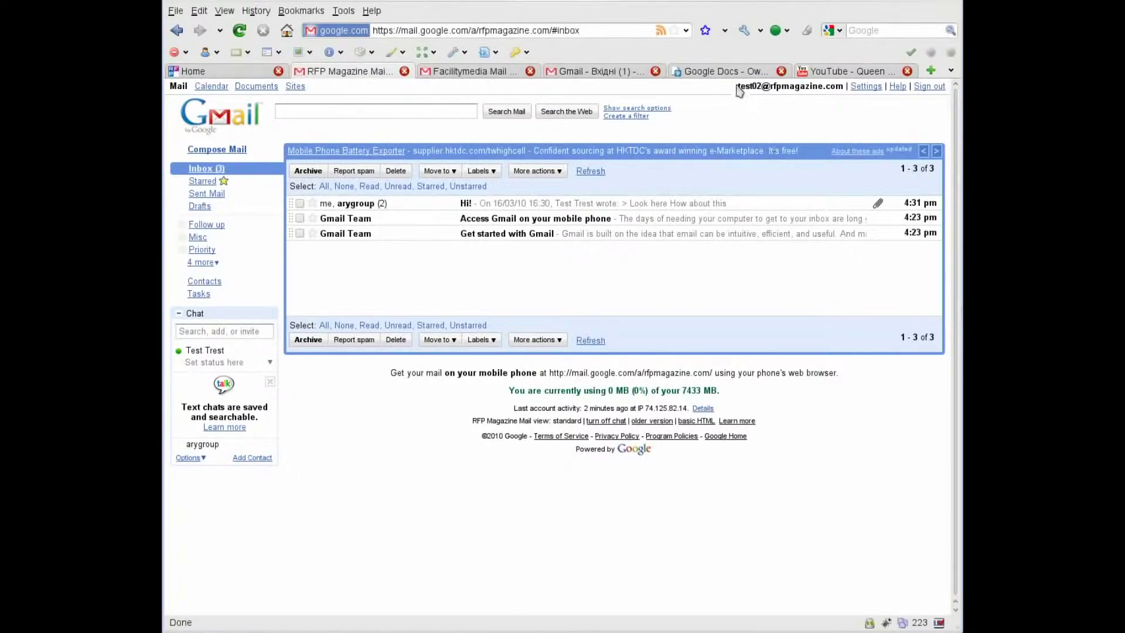
pyautogui.click(481, 74)
pyautogui.click(371, 75)
# In RFP Magazine's Forwarding and POP/IMAP settings, enable POP for all mail and save.
pyautogui.click(862, 87)
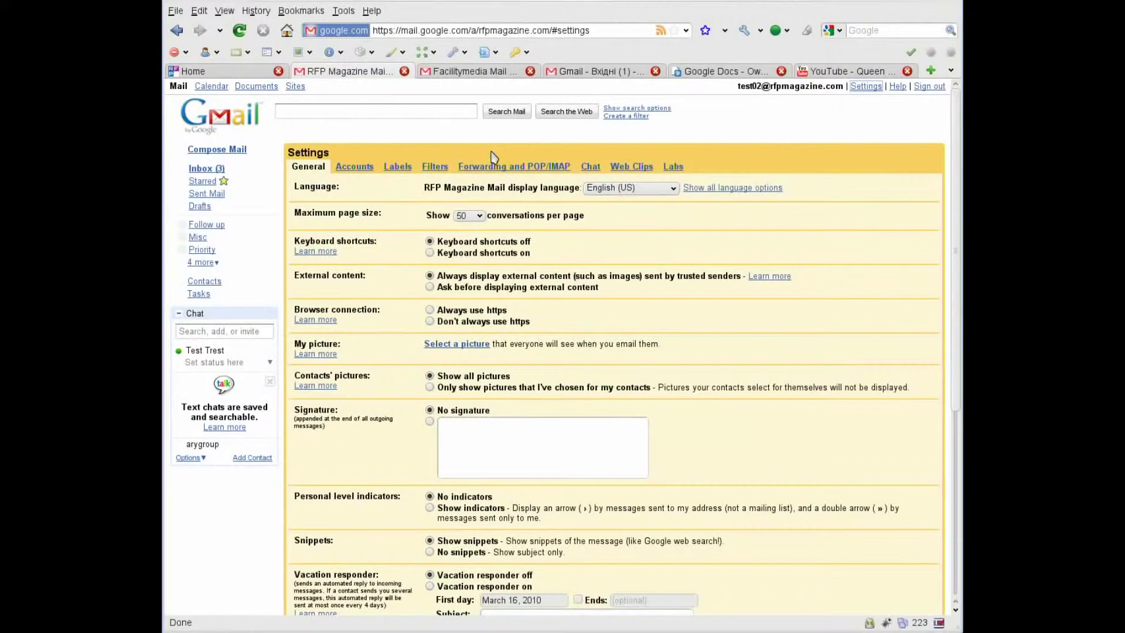
pyautogui.click(501, 169)
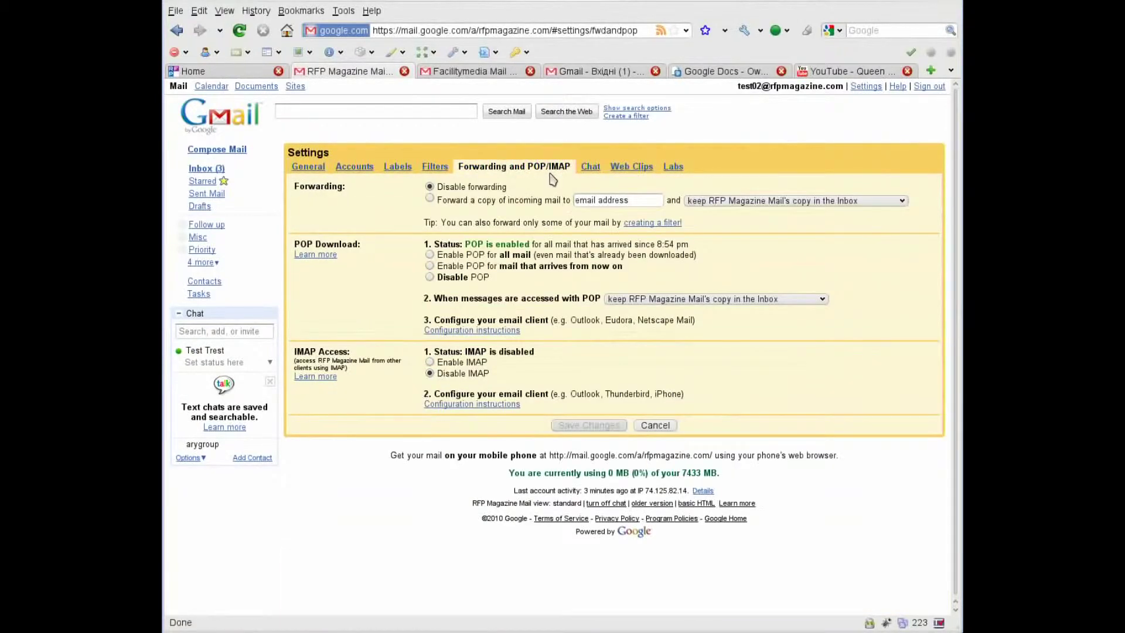
pyautogui.click(429, 255)
pyautogui.click(589, 426)
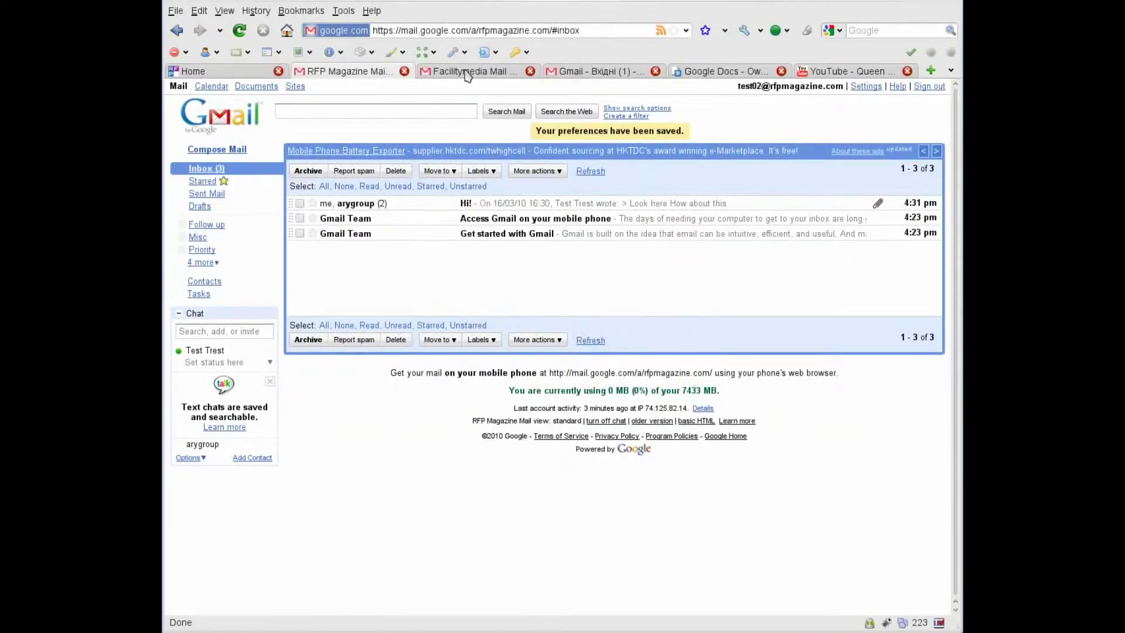
# In Facilitymedia's Accounts settings, start adding the RFP Magazine address as a mail account you own.
pyautogui.click(465, 75)
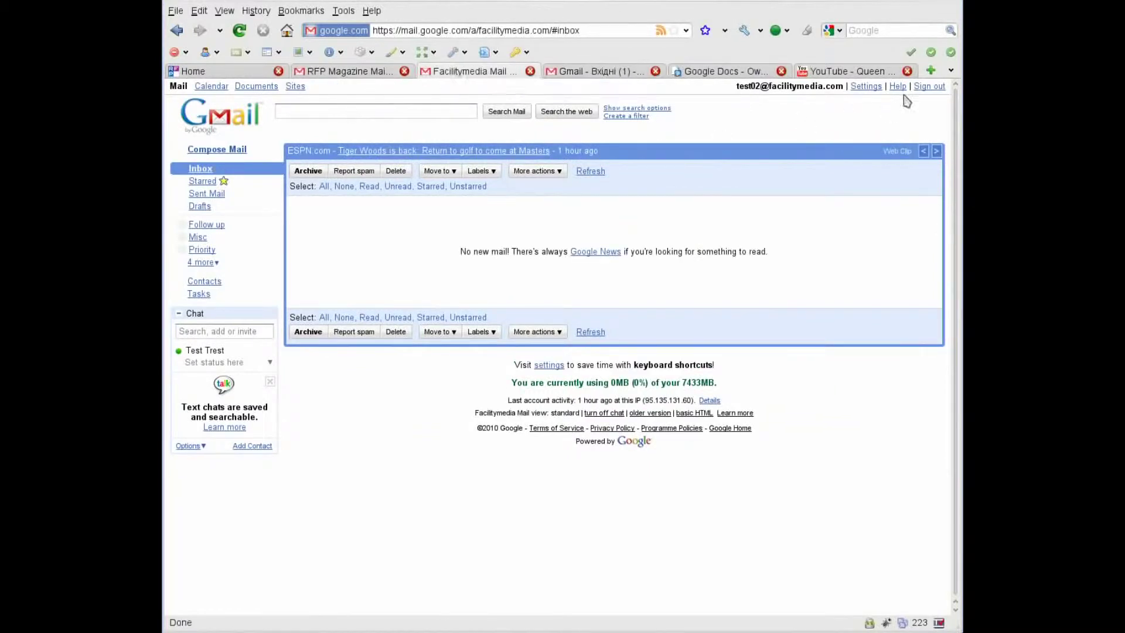
pyautogui.click(866, 86)
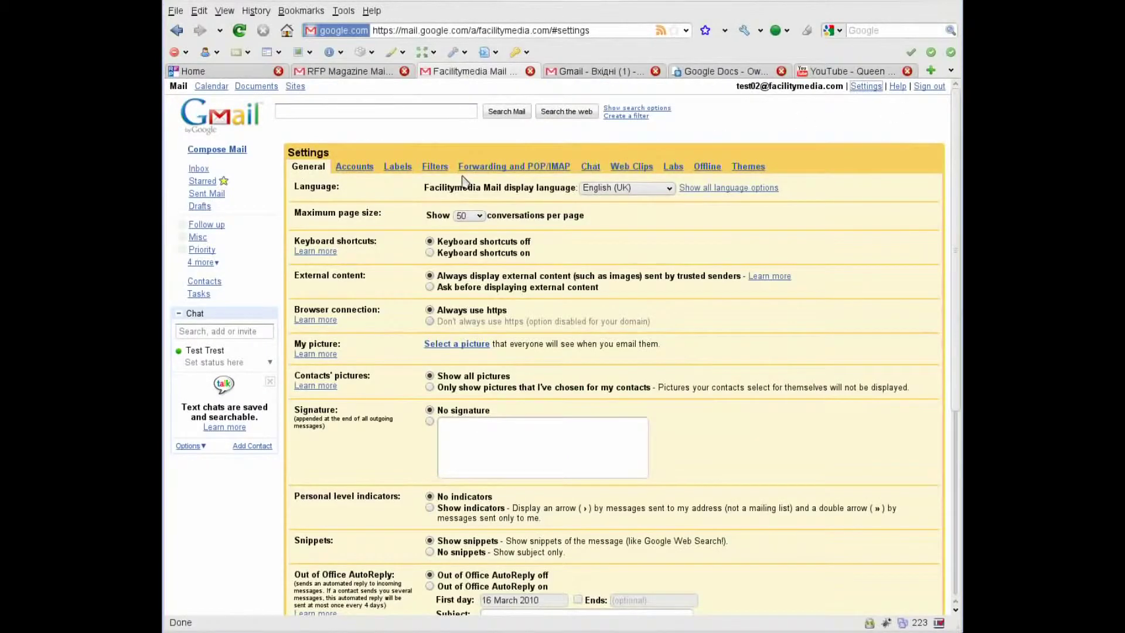
pyautogui.click(347, 167)
pyautogui.click(510, 242)
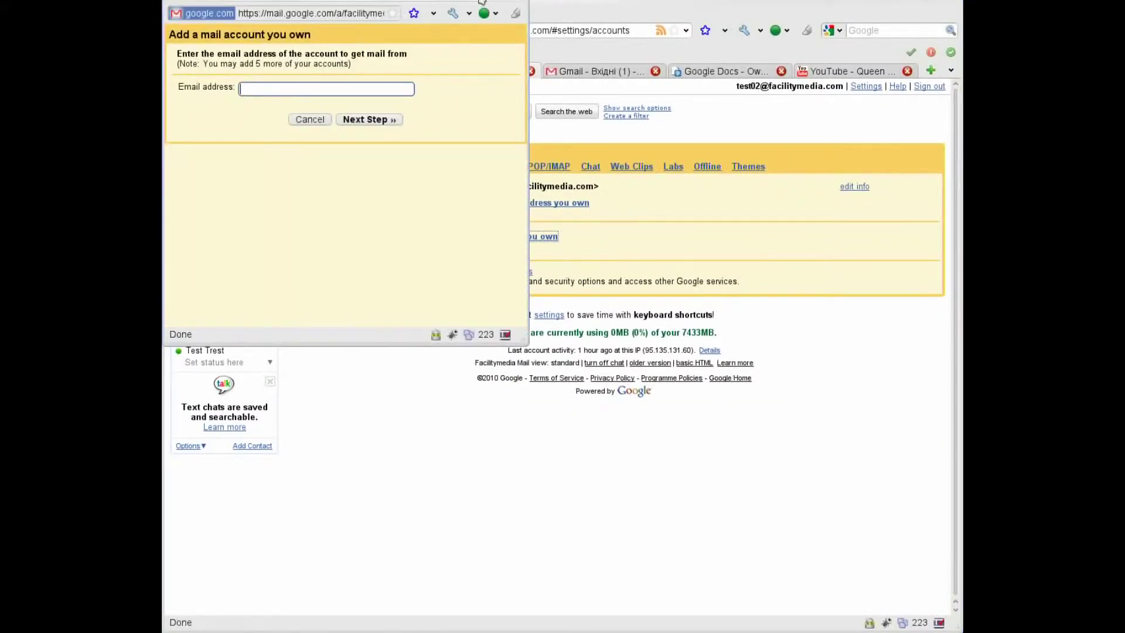
pyautogui.click(276, 89)
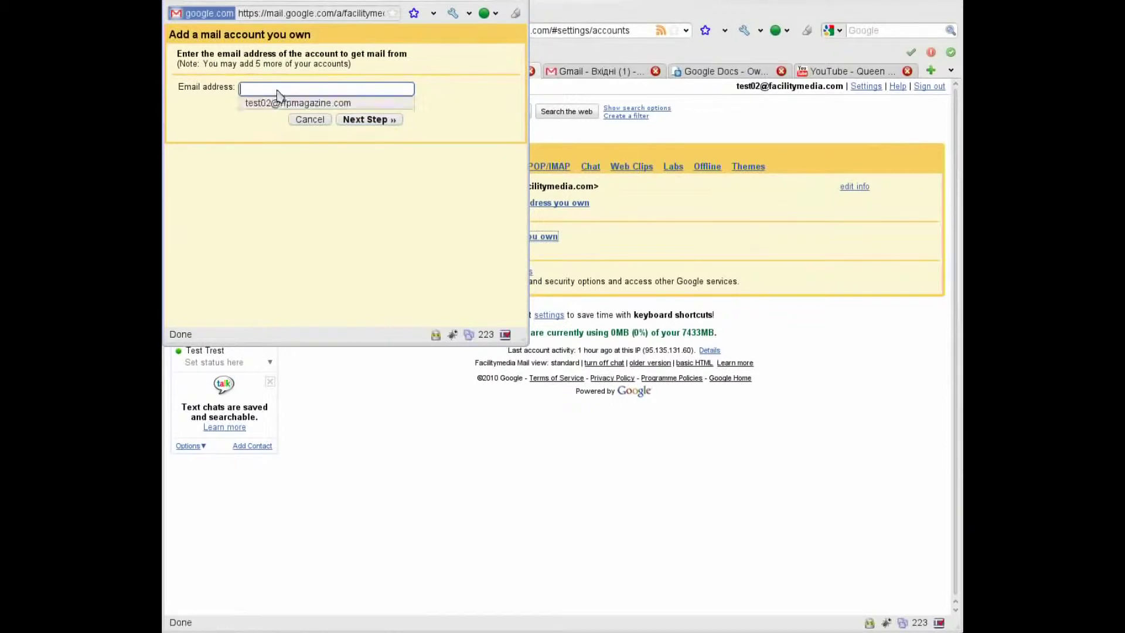
pyautogui.click(278, 104)
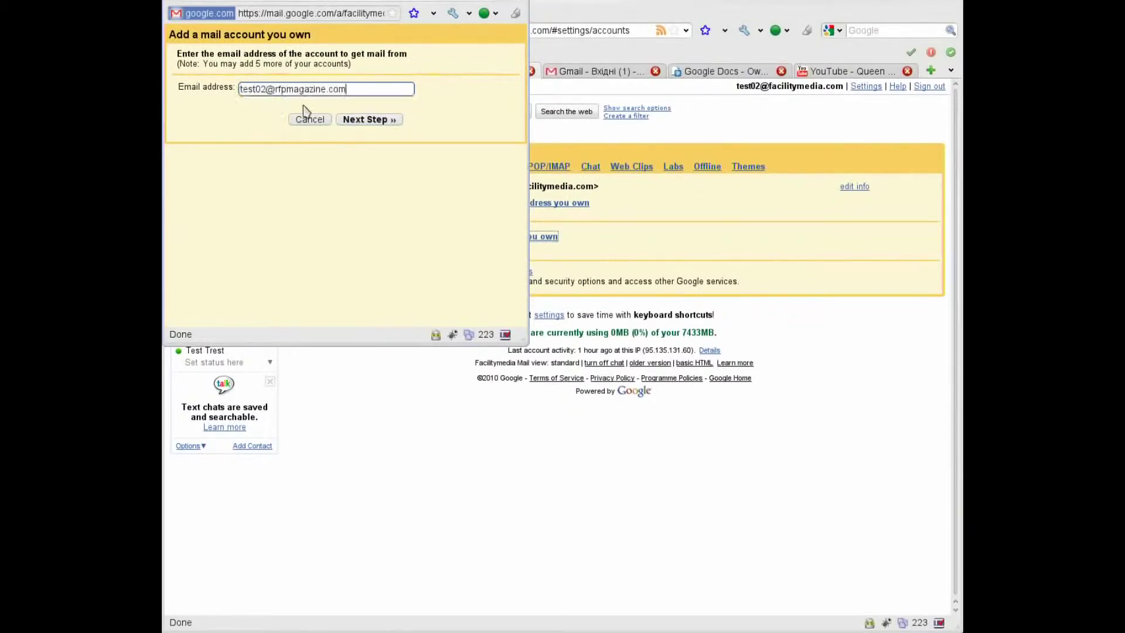
pyautogui.click(381, 120)
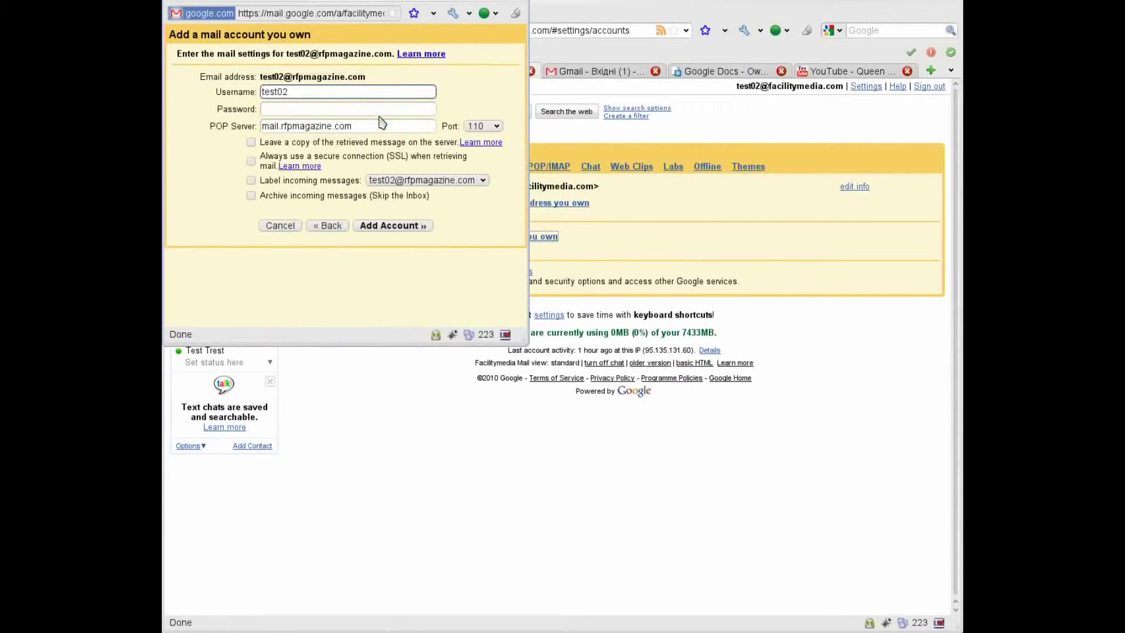
# Enter the full address as username, the account password, and POP server pop.gmail.com.
pyautogui.click(347, 90)
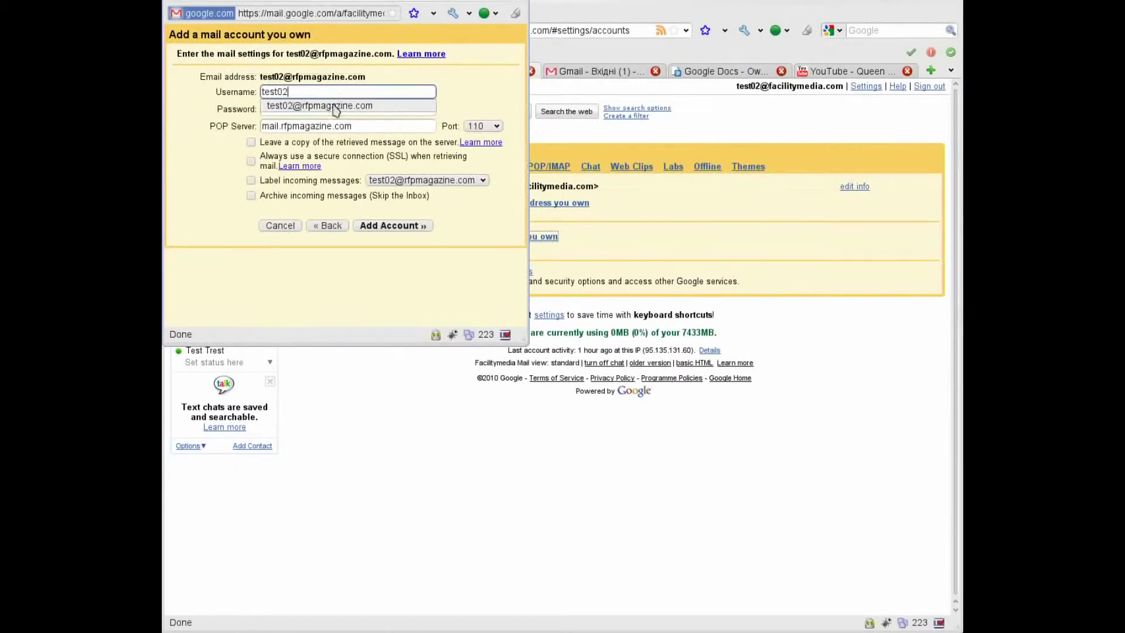
pyautogui.click(334, 106)
pyautogui.click(330, 109)
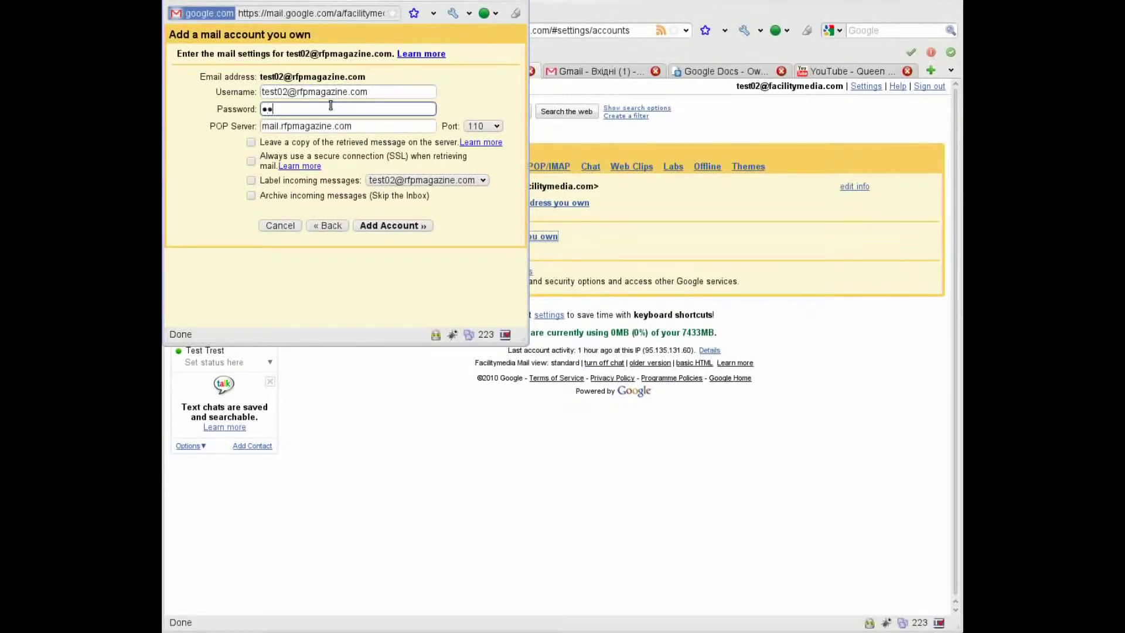
pyautogui.press('Tab')
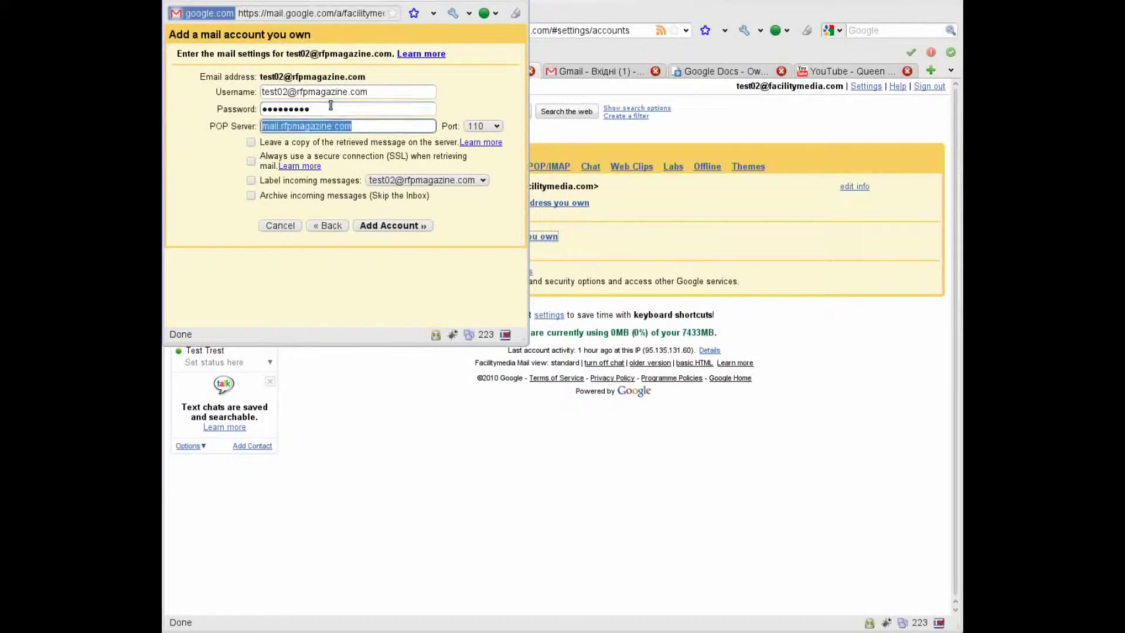
pyautogui.write('pop')
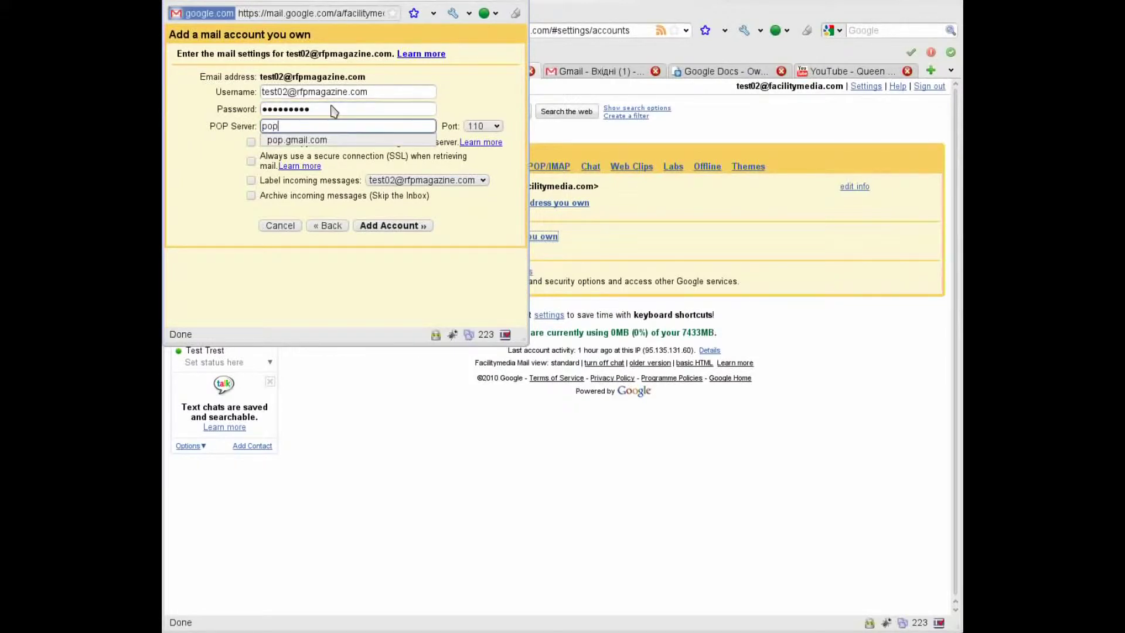
pyautogui.press('Down')
pyautogui.press('Return')
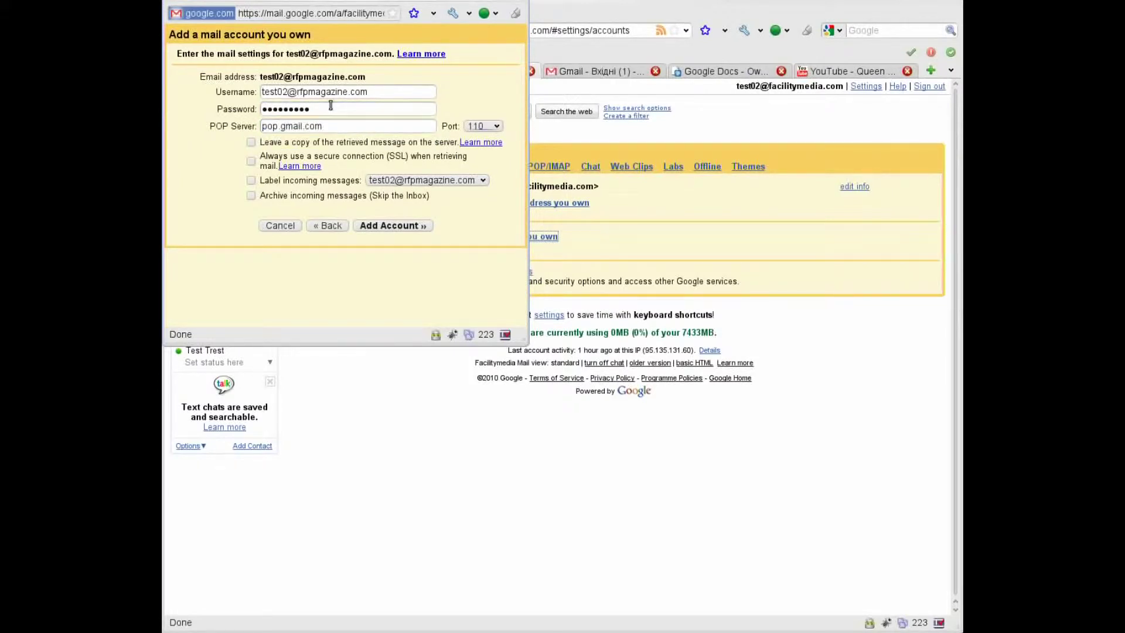
# Use port 995 with SSL and labelling of incoming messages, then add the account.
pyautogui.press('Down')
pyautogui.click(484, 128)
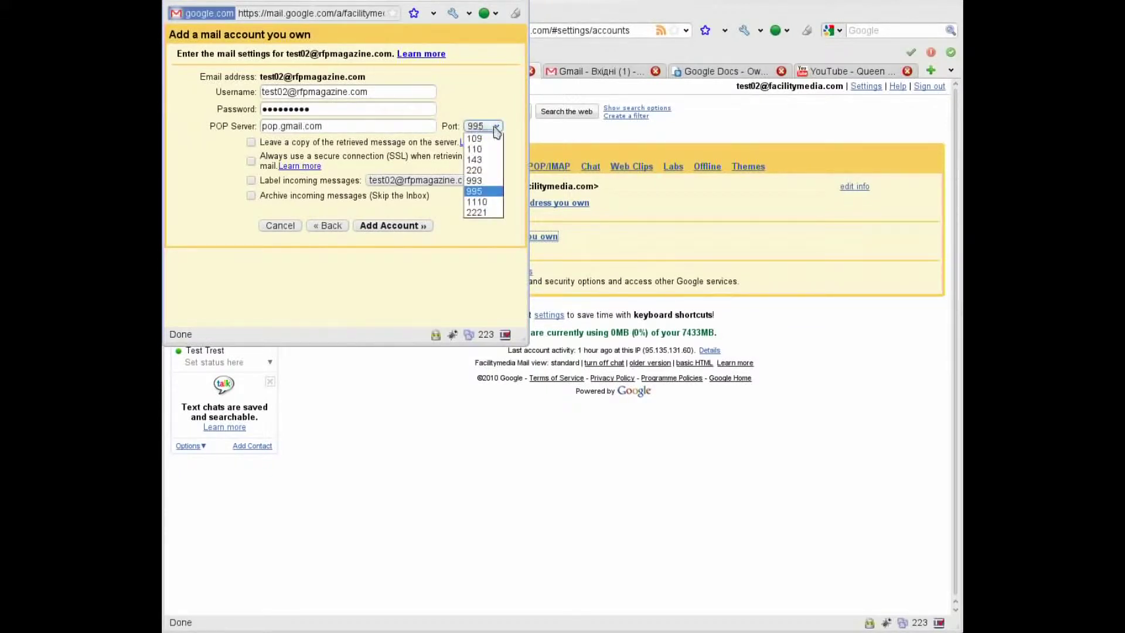
pyautogui.click(486, 192)
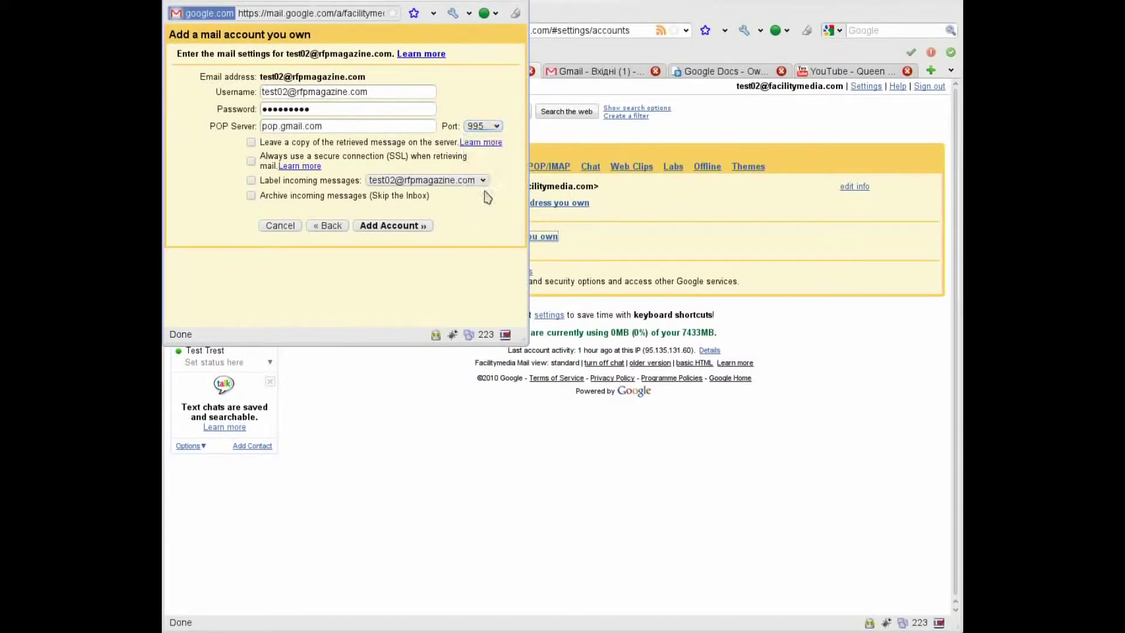
pyautogui.click(251, 161)
pyautogui.click(251, 180)
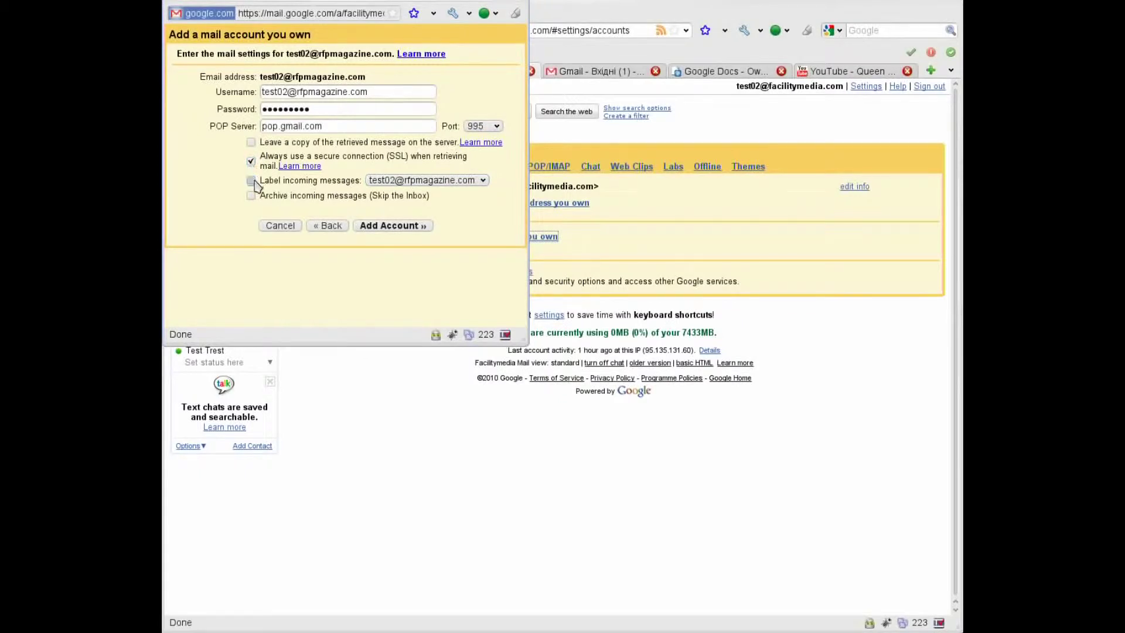
pyautogui.click(410, 228)
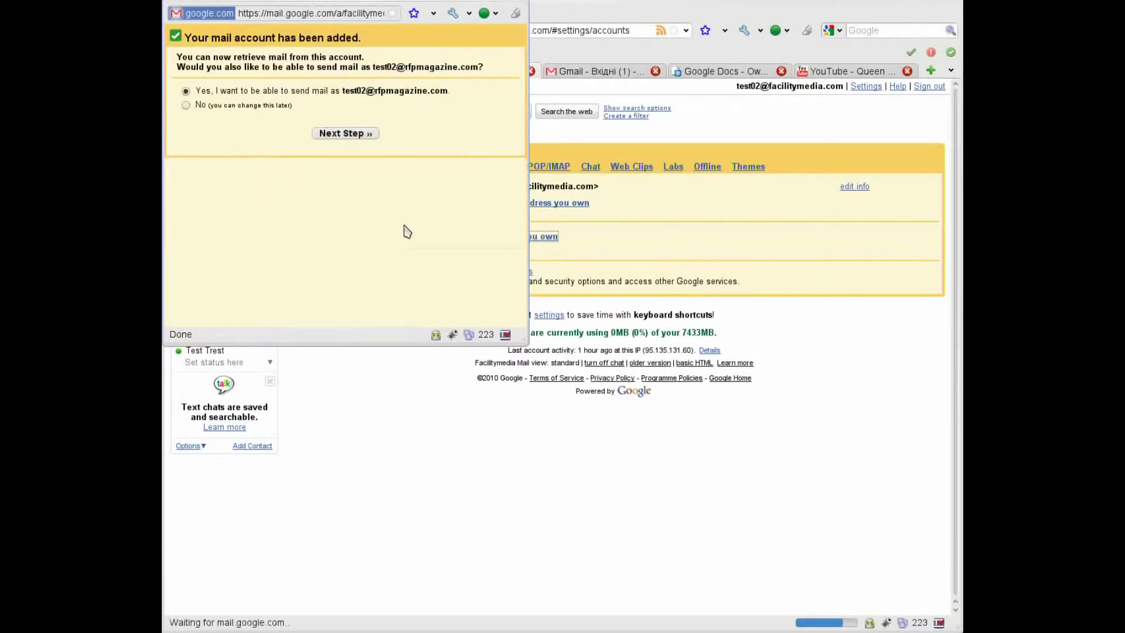
# Set up sending as this address through SMTP server smtp.gmail.com on port 465.
pyautogui.click(345, 136)
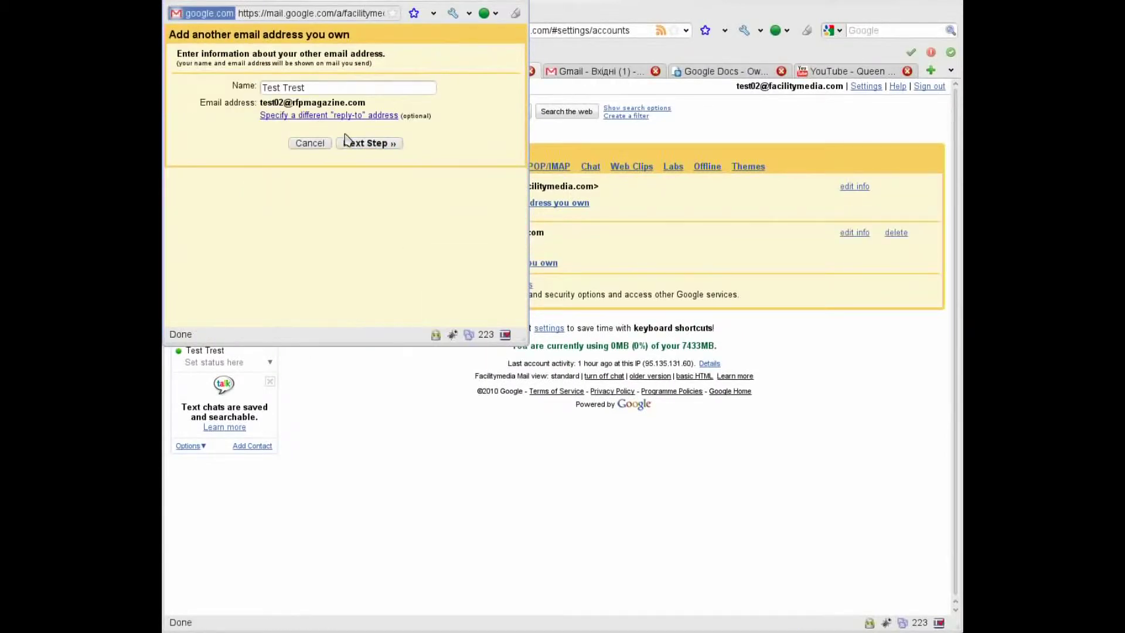
pyautogui.click(345, 142)
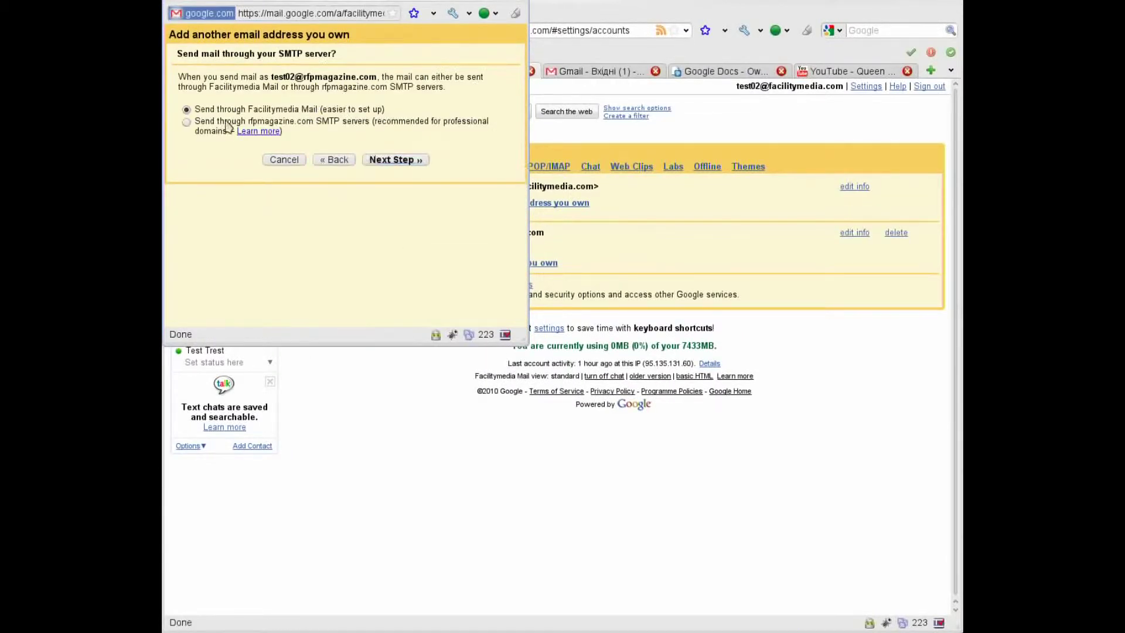
pyautogui.click(187, 123)
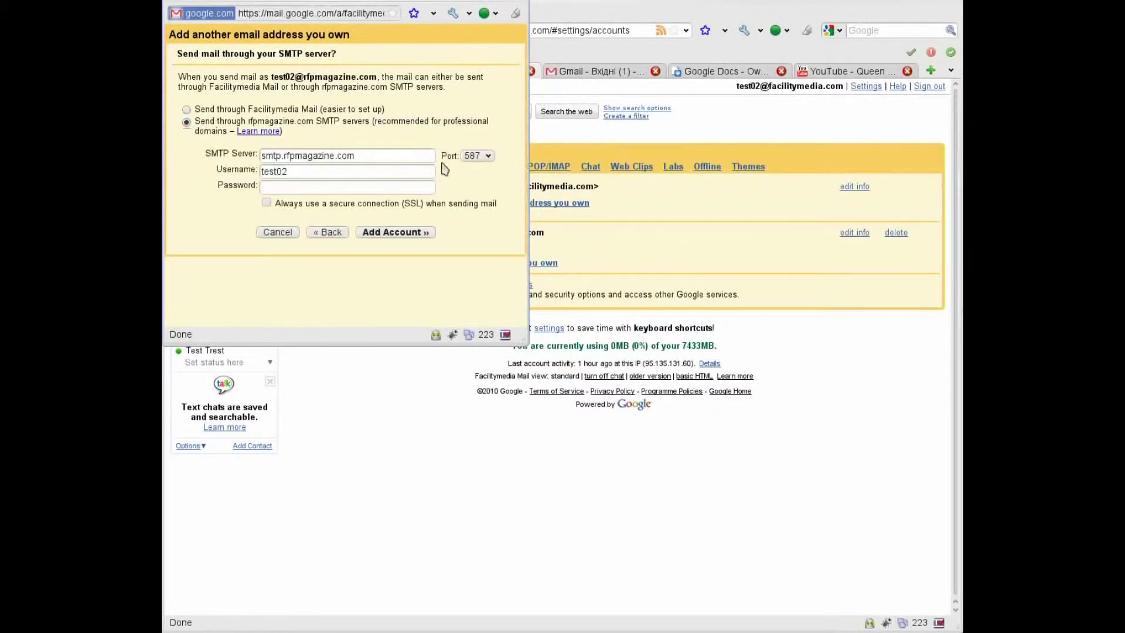
pyautogui.click(395, 156)
pyautogui.moveTo(355, 156); pyautogui.dragTo(195, 152)
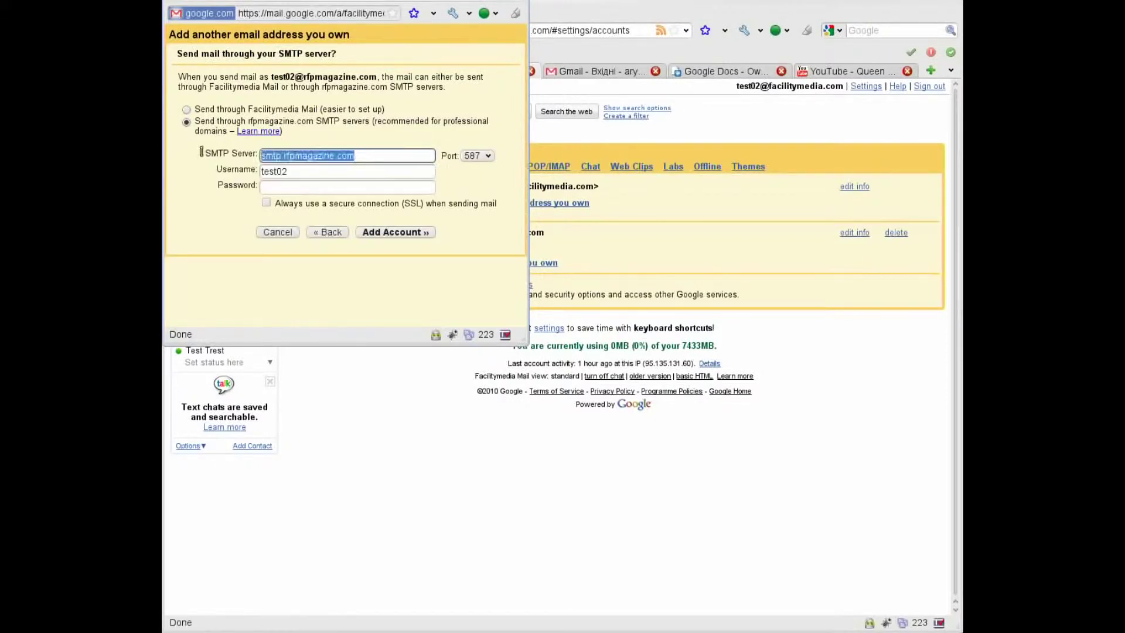
pyautogui.write('smtp.gmail.com')
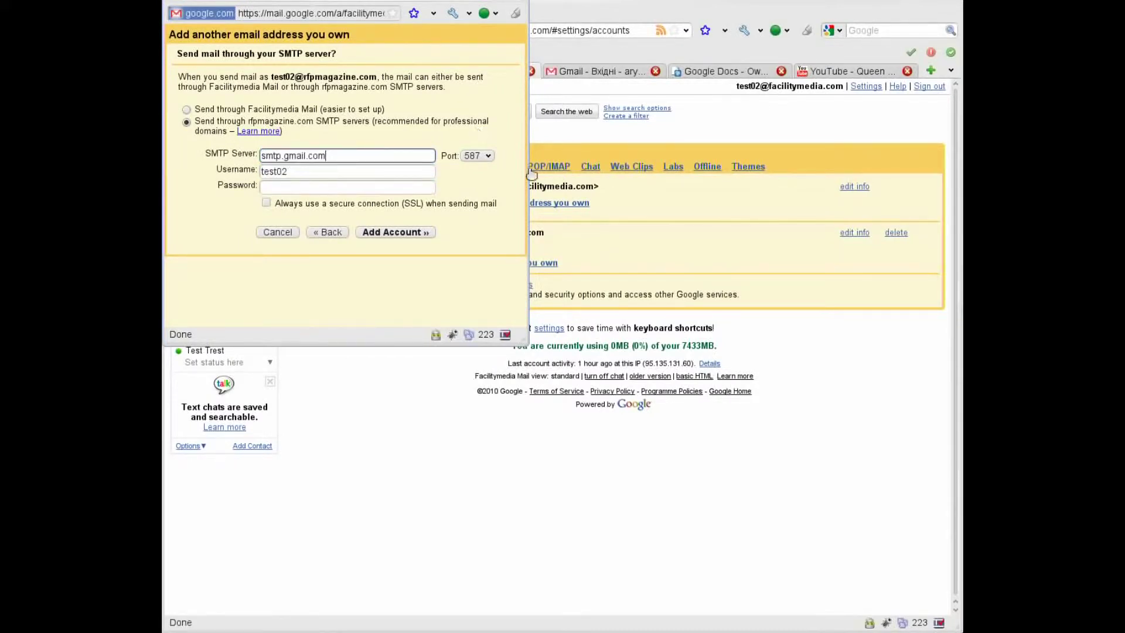
pyautogui.click(478, 156)
pyautogui.click(472, 179)
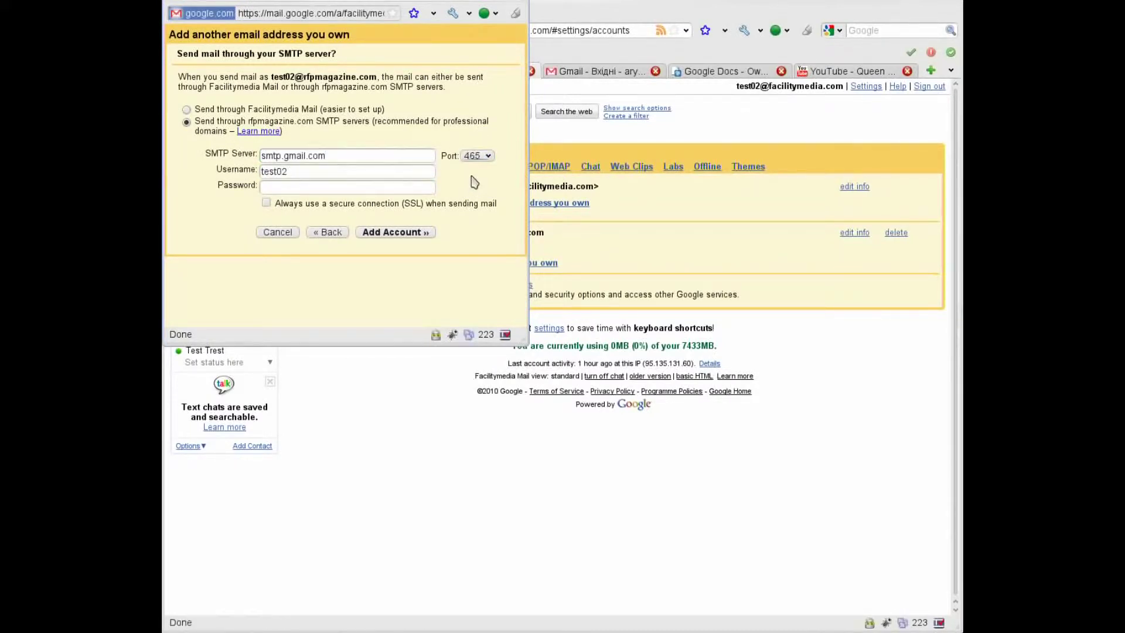
# Enter the full address as SMTP username and the password, require SSL, and submit.
pyautogui.click(316, 173)
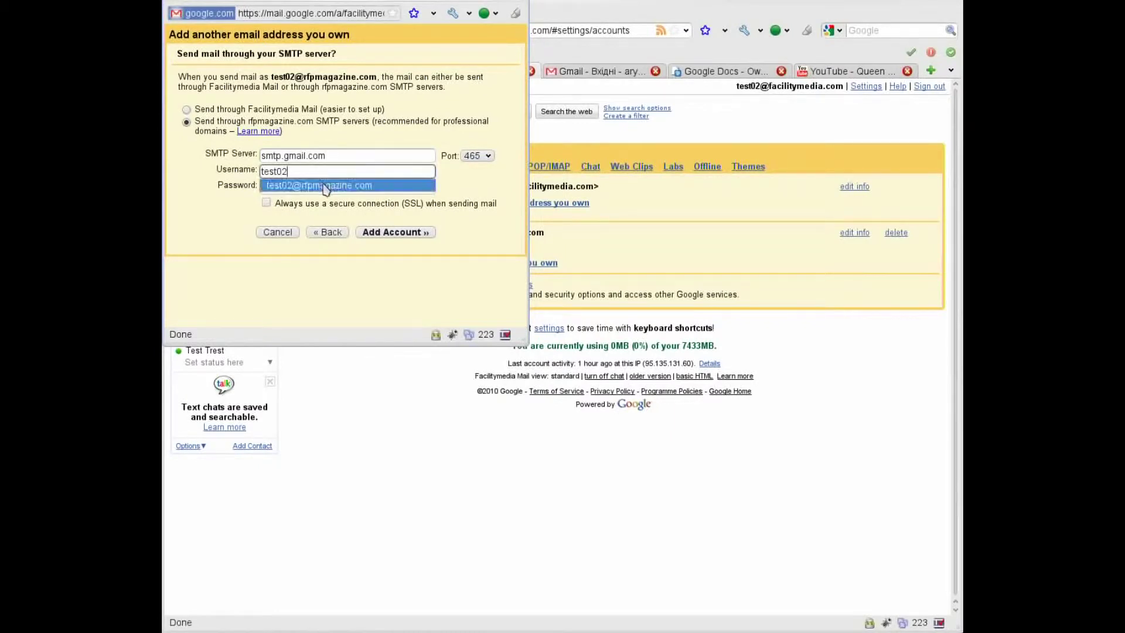
pyautogui.click(322, 185)
pyautogui.click(322, 186)
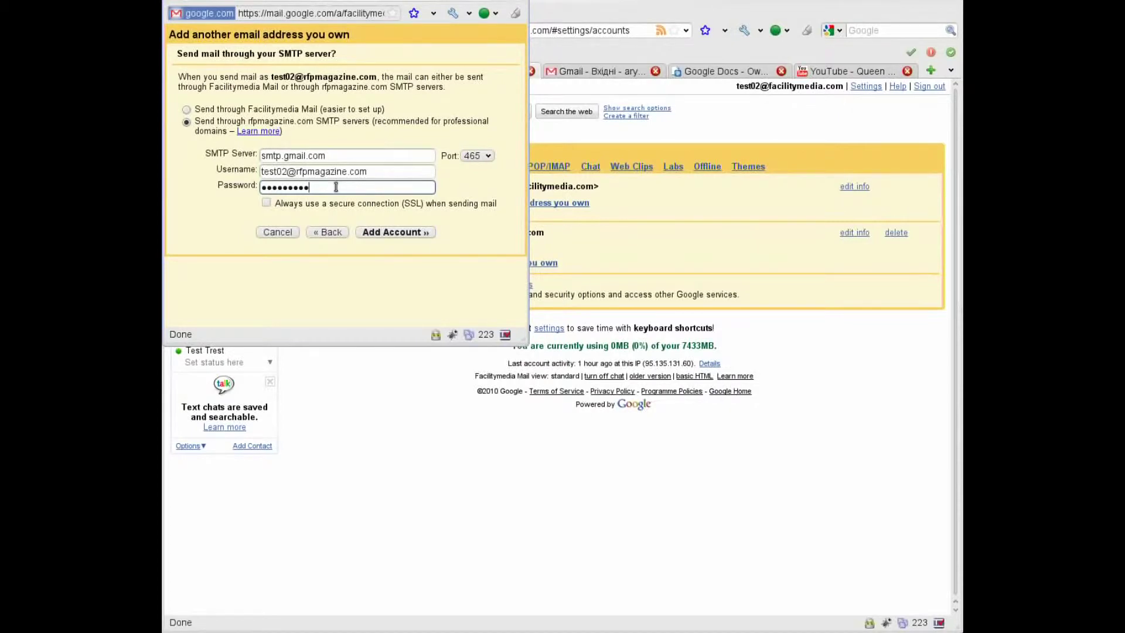
pyautogui.click(266, 203)
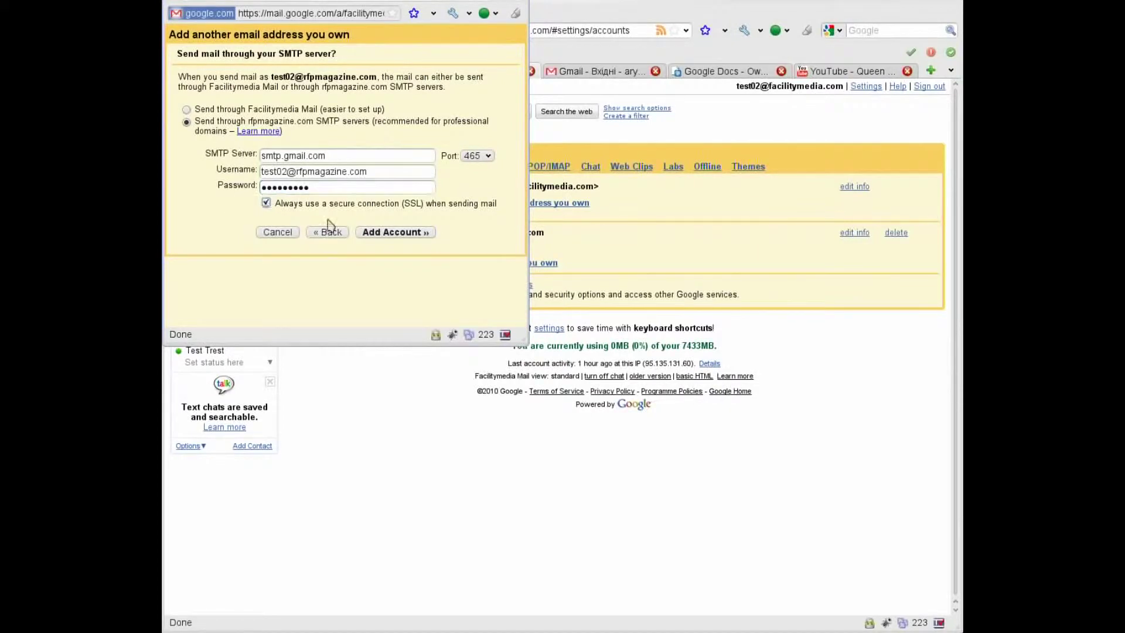
pyautogui.click(412, 234)
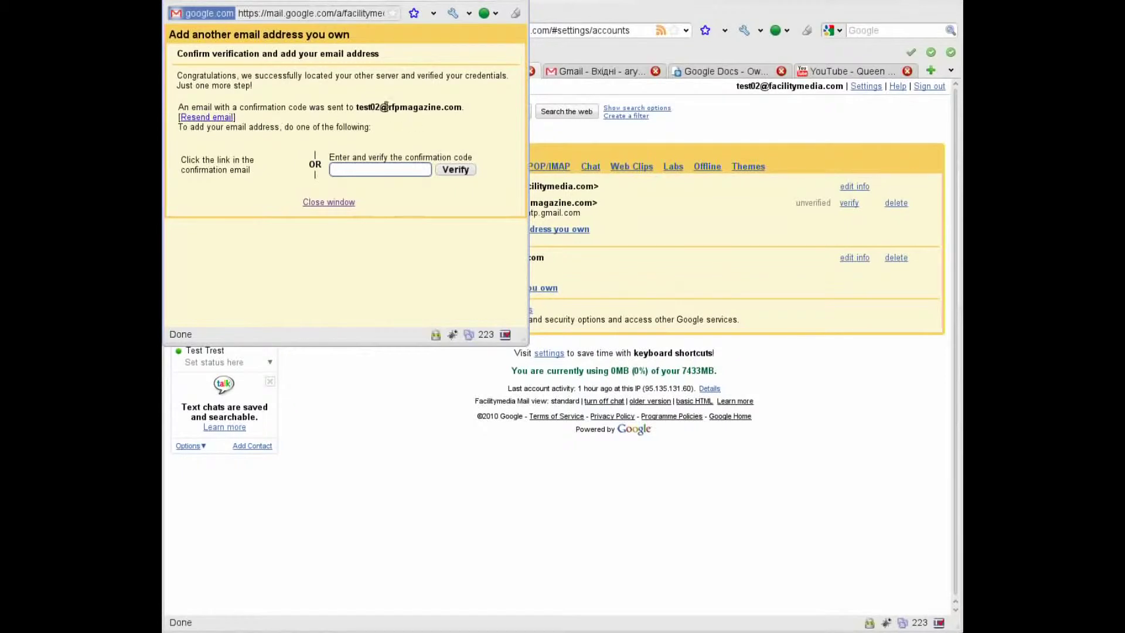
# Copy the confirmation code from the Facilitymedia Confirmation email in the RFP Magazine mailbox.
pyautogui.click(557, 52)
pyautogui.click(361, 71)
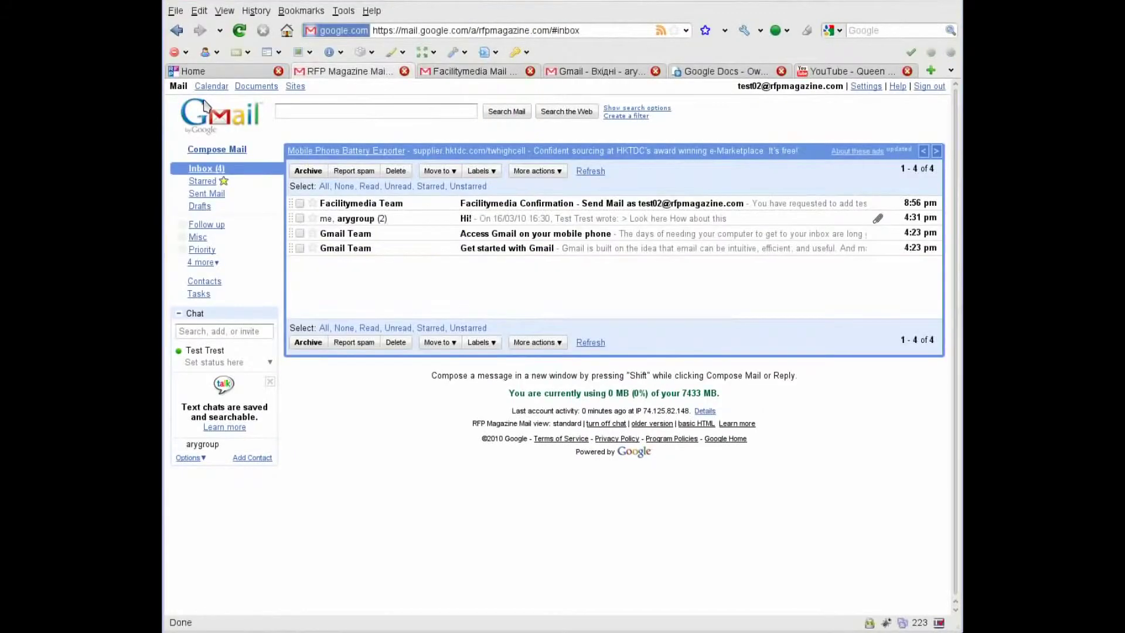
pyautogui.click(544, 203)
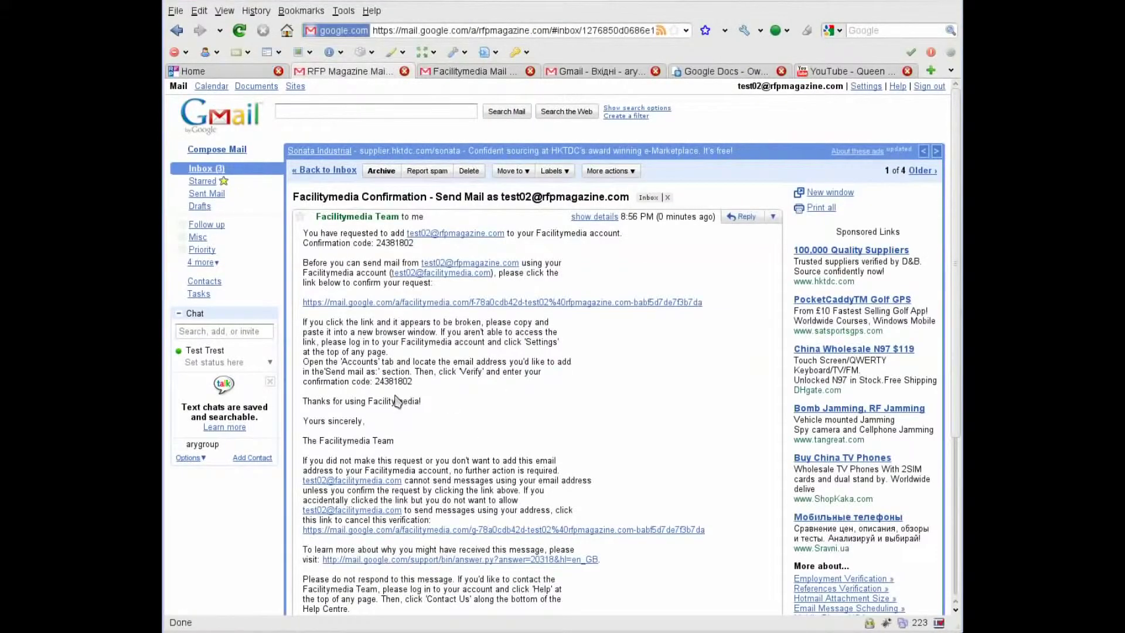
pyautogui.doubleClick(387, 381)
pyautogui.rightClick(388, 378)
pyautogui.click(451, 388)
# Paste the code into the verification window and verify the RFP Magazine address.
pyautogui.hotkey('alt', 'Tab')
pyautogui.click(391, 170)
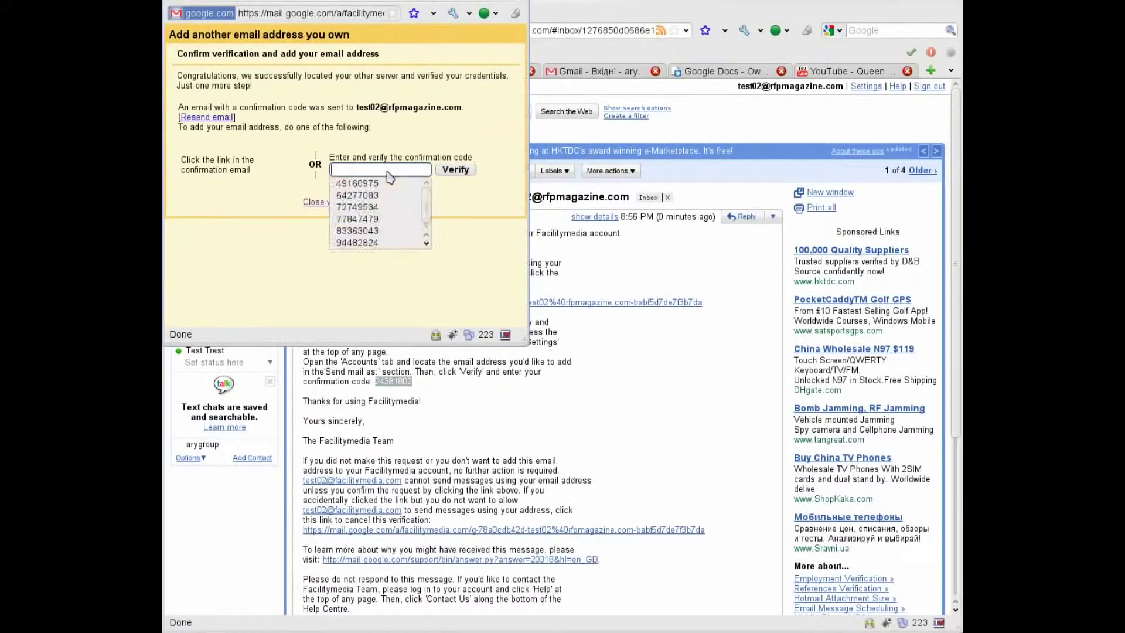
pyautogui.hotkey('ctrl', 'v')
pyautogui.click(463, 175)
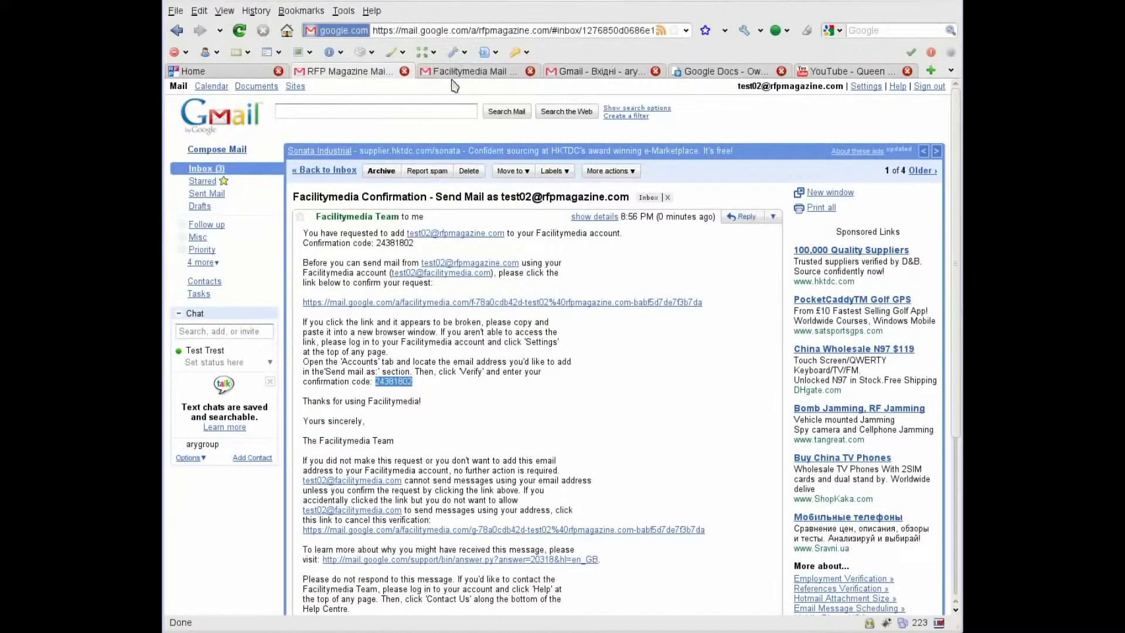
pyautogui.click(453, 73)
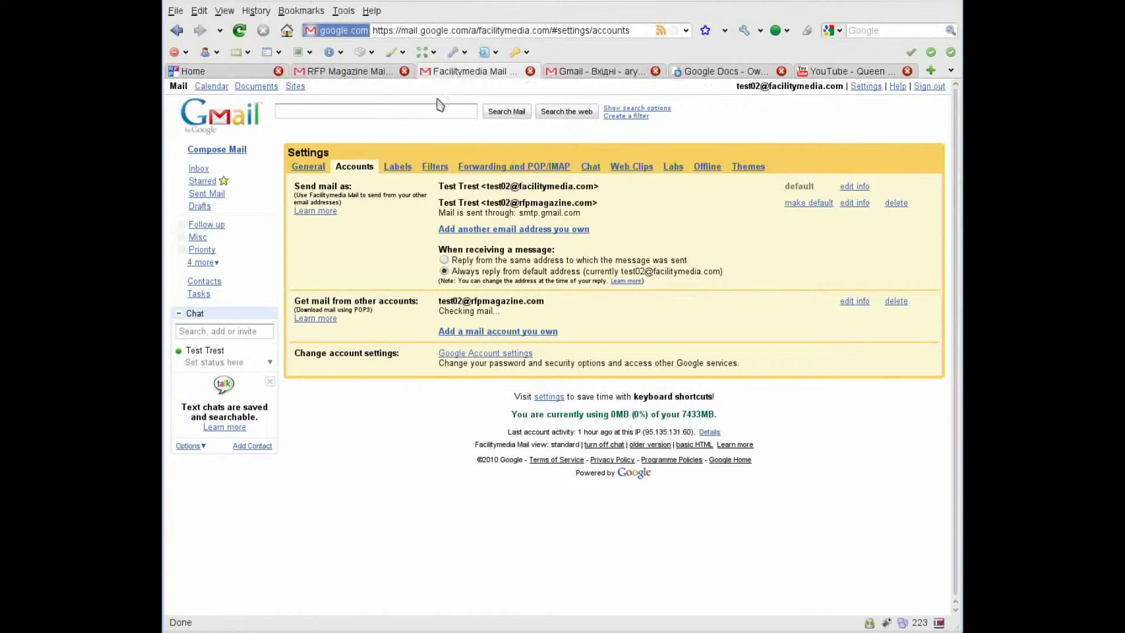
# Choose 'Reply from the same address to which the message was sent' in Accounts settings.
pyautogui.click(444, 270)
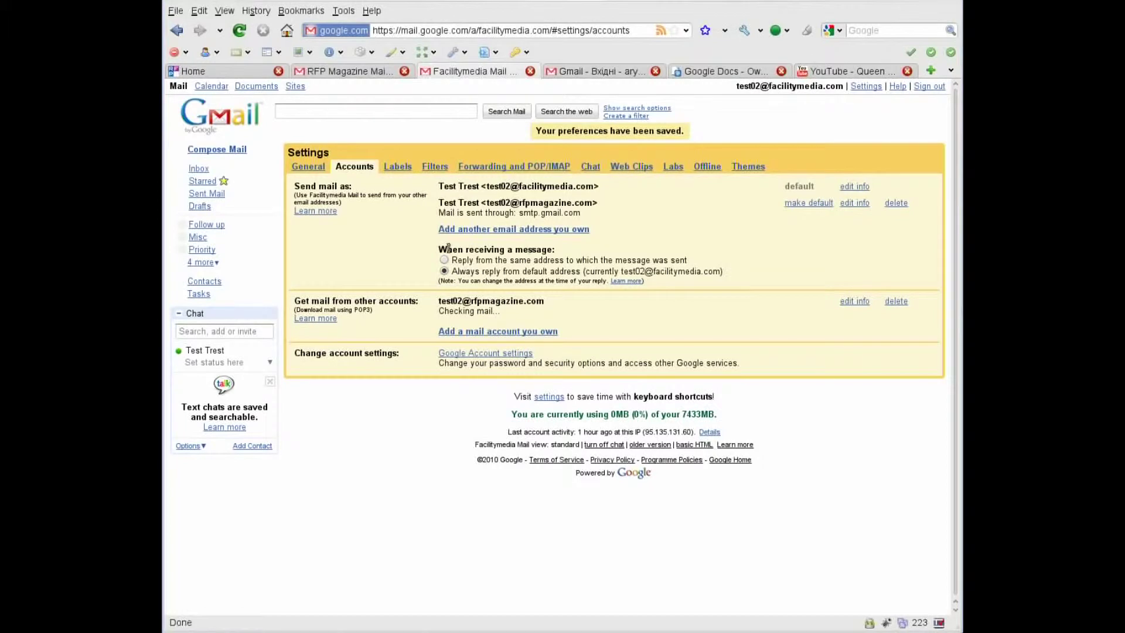
pyautogui.click(444, 261)
pyautogui.moveTo(443, 301); pyautogui.dragTo(523, 315)
pyautogui.click(521, 315)
# Open the Facilitymedia inbox, check Sent Mail, then return to the inbox.
pyautogui.click(199, 170)
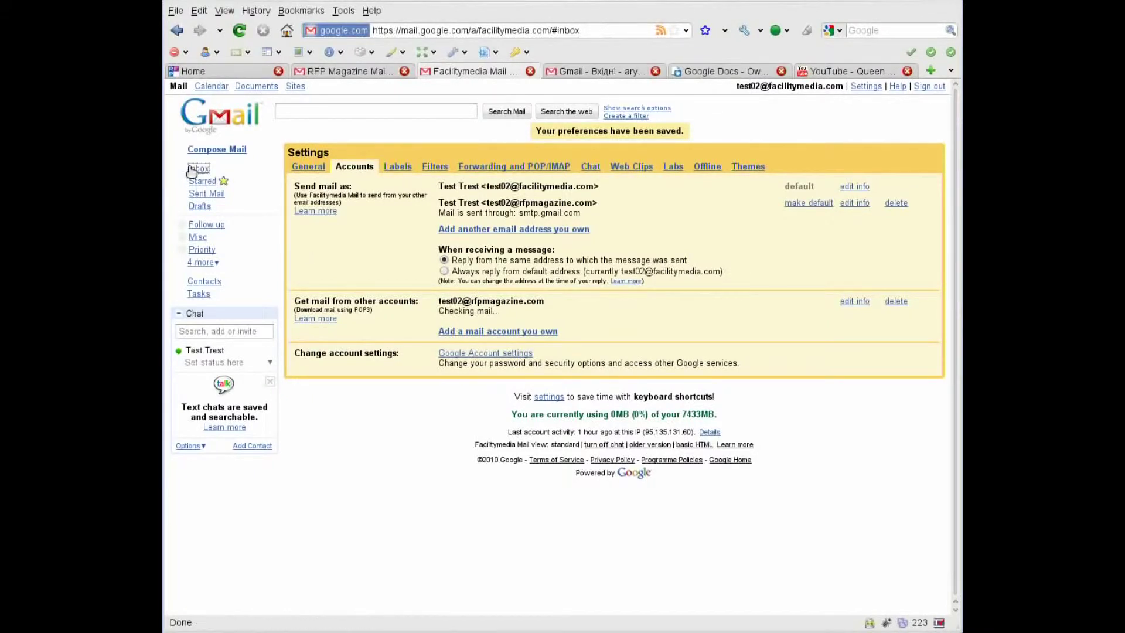
pyautogui.click(202, 171)
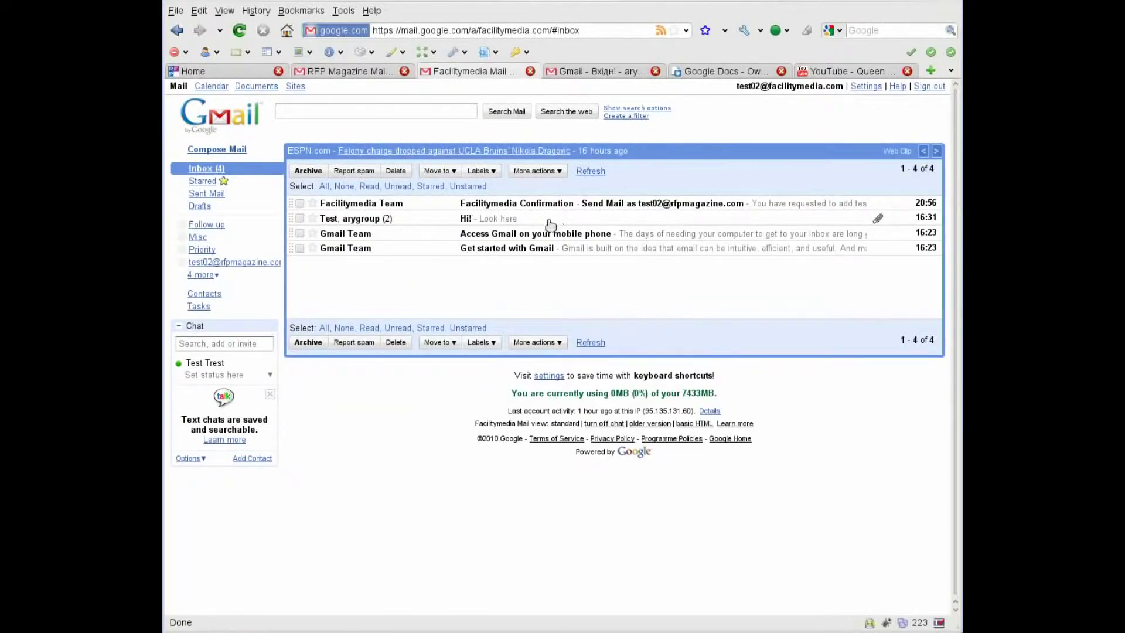
pyautogui.click(206, 194)
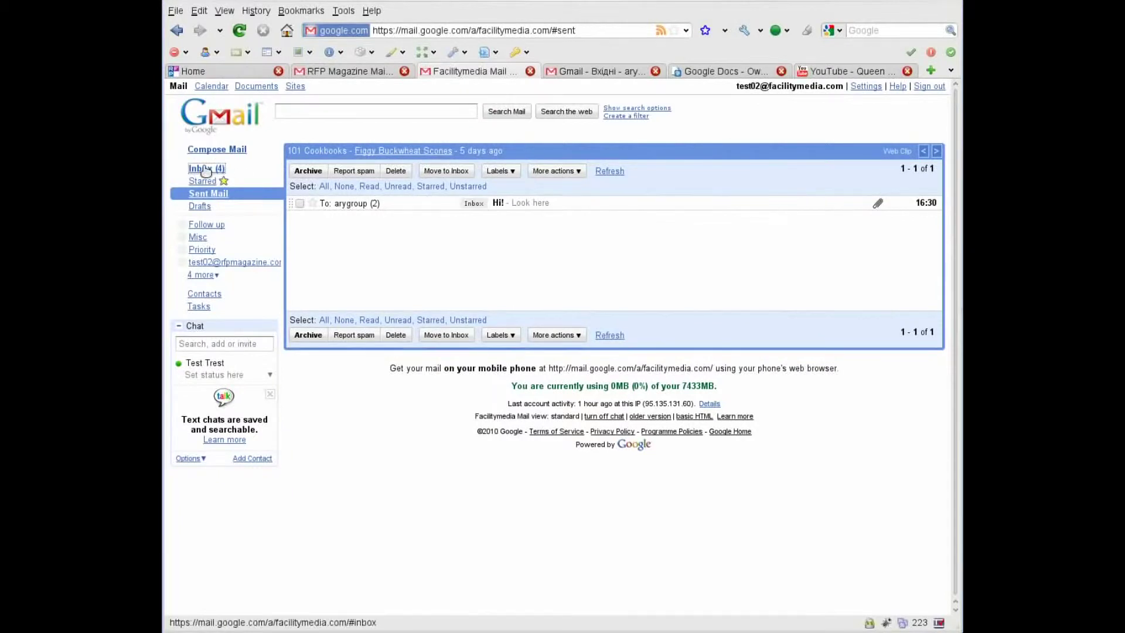
pyautogui.click(205, 169)
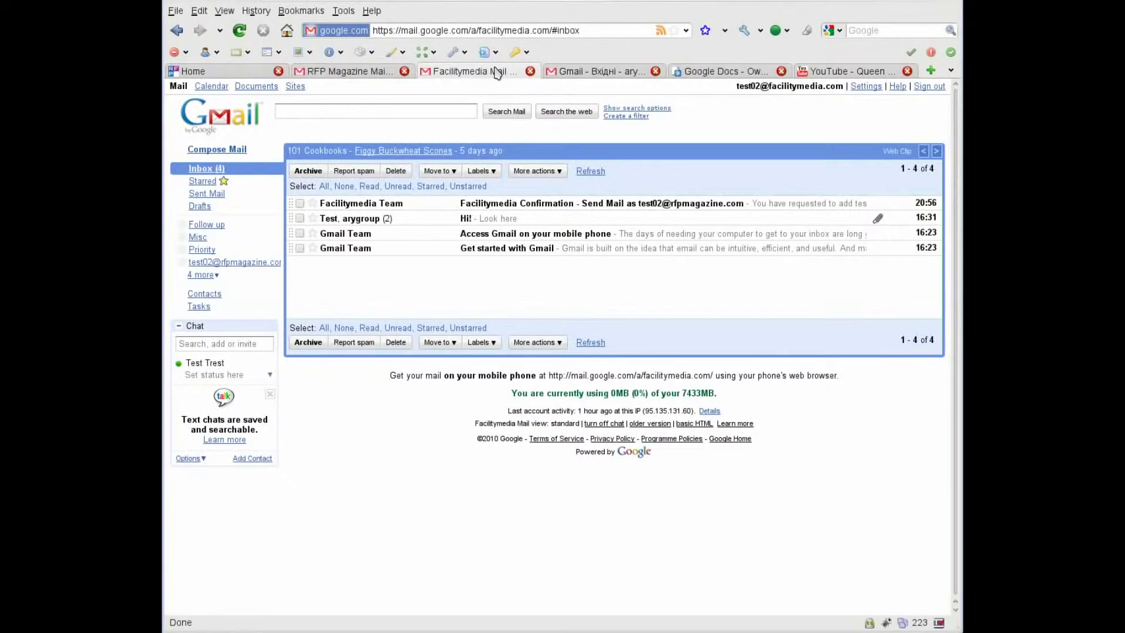
# Export everyone from RFP Magazine contacts as Google CSV, saving google.csv over the old file.
pyautogui.click(349, 72)
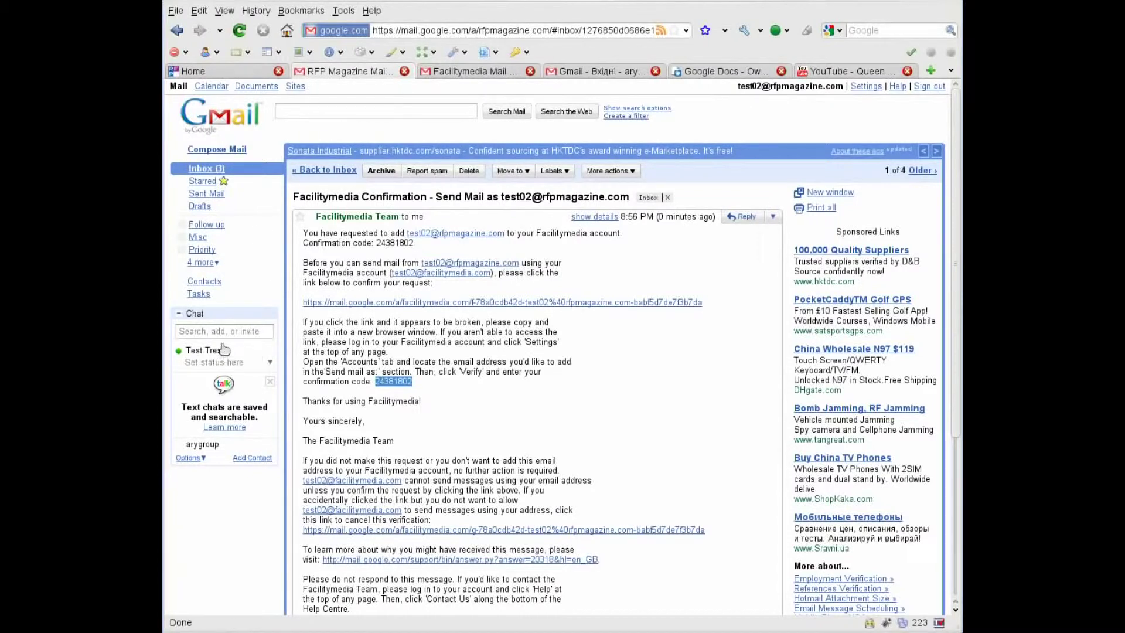
pyautogui.click(214, 283)
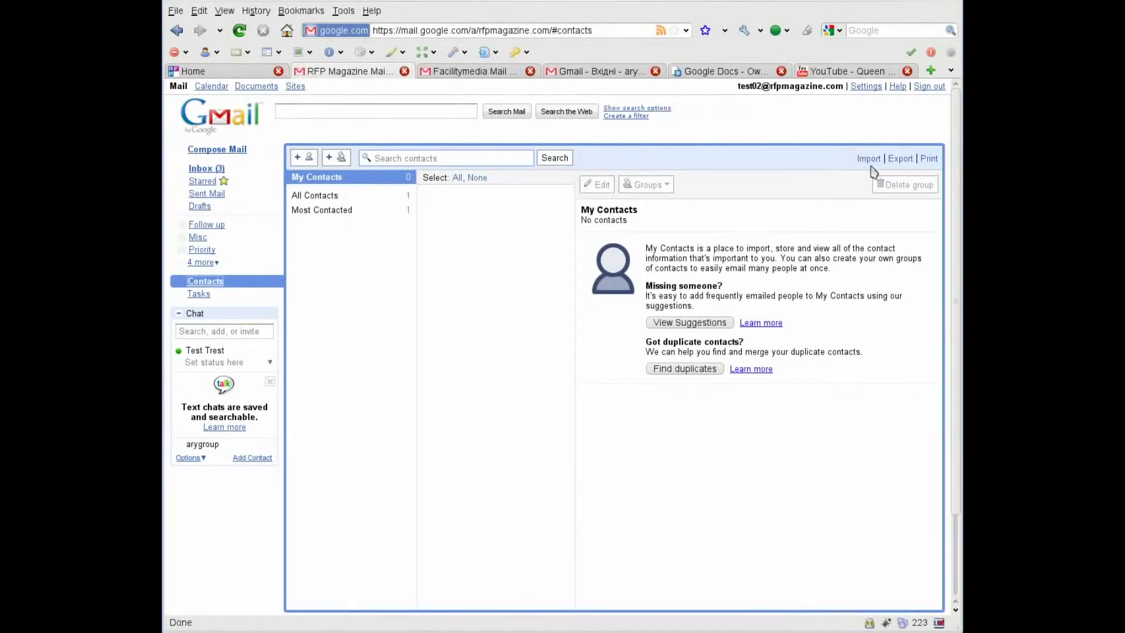
pyautogui.click(897, 161)
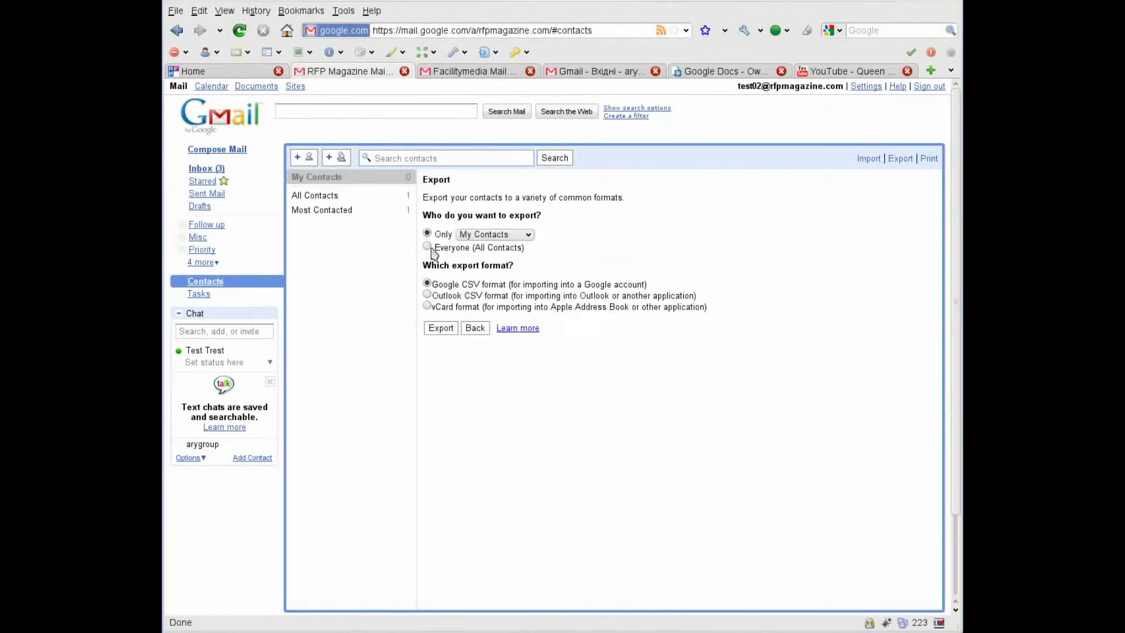
pyautogui.click(440, 331)
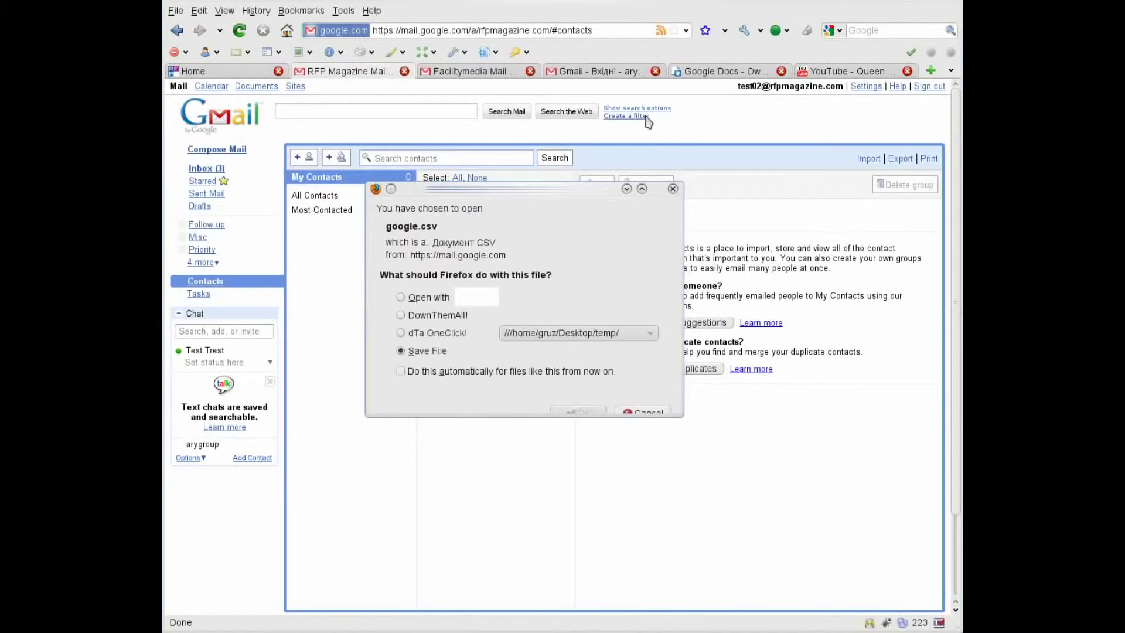
pyautogui.click(577, 412)
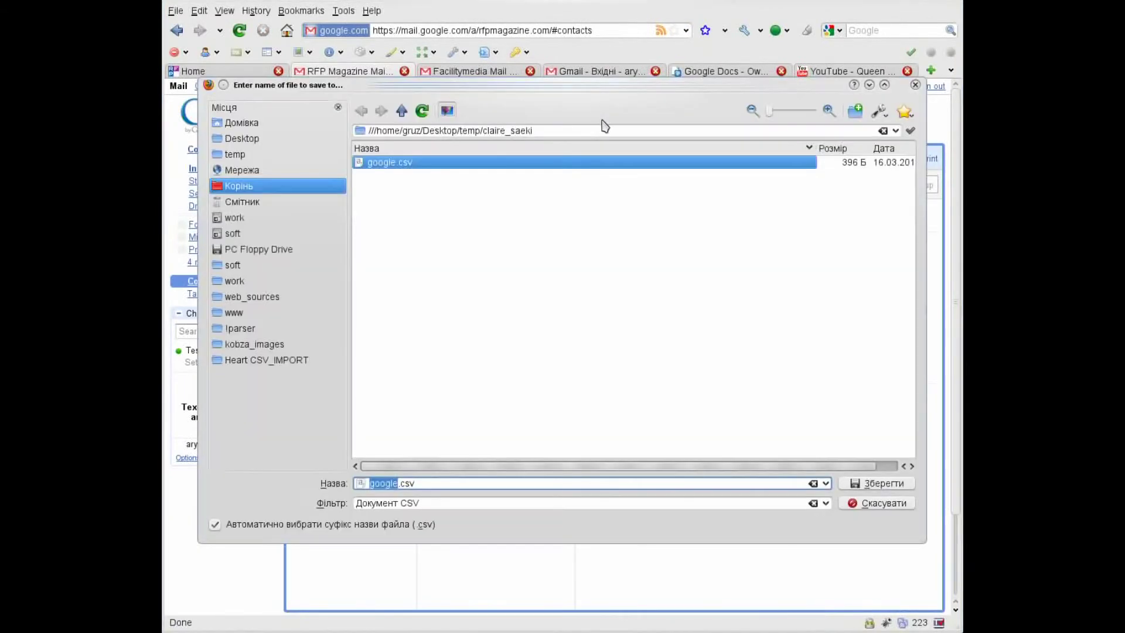
pyautogui.click(881, 484)
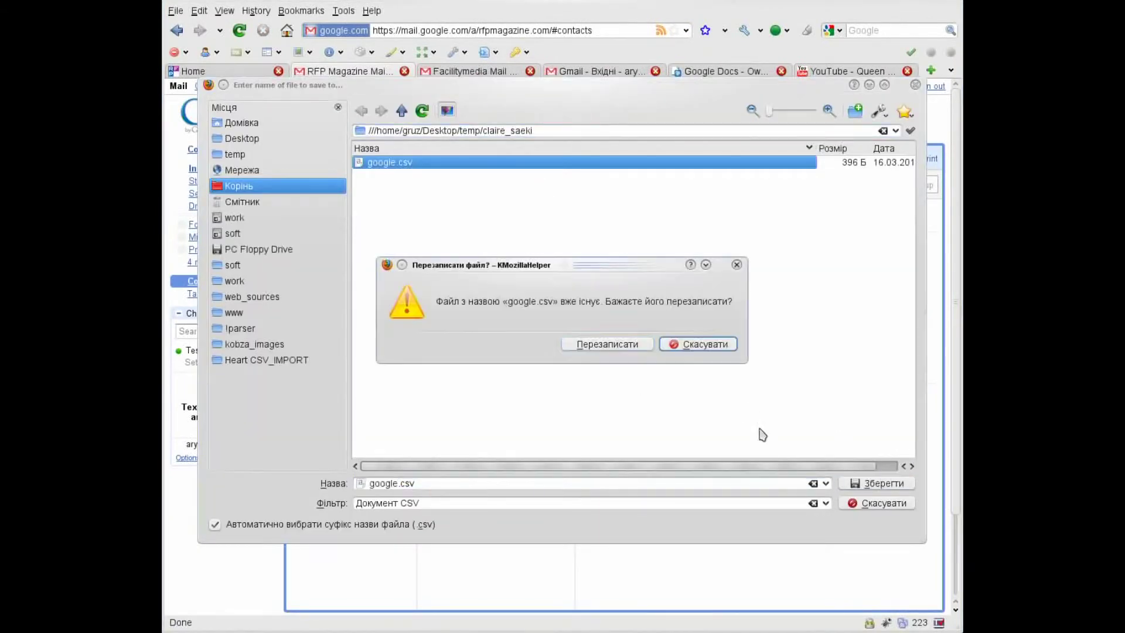
pyautogui.click(601, 347)
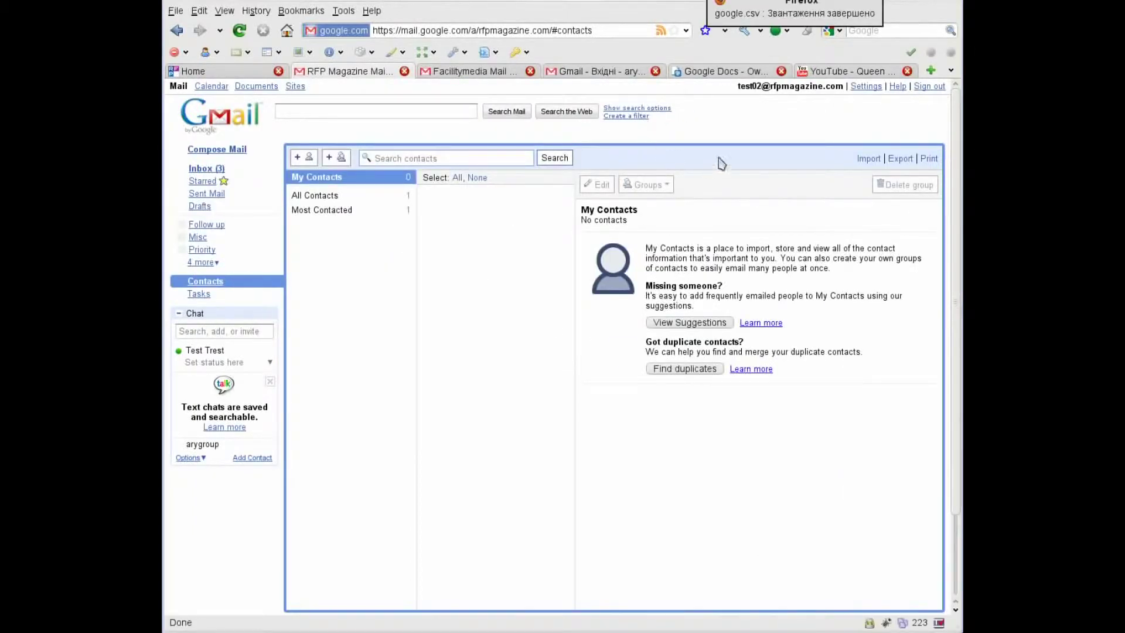
# Import google.csv into the Facilitymedia contacts, adding the 1 exported contact.
pyautogui.click(456, 76)
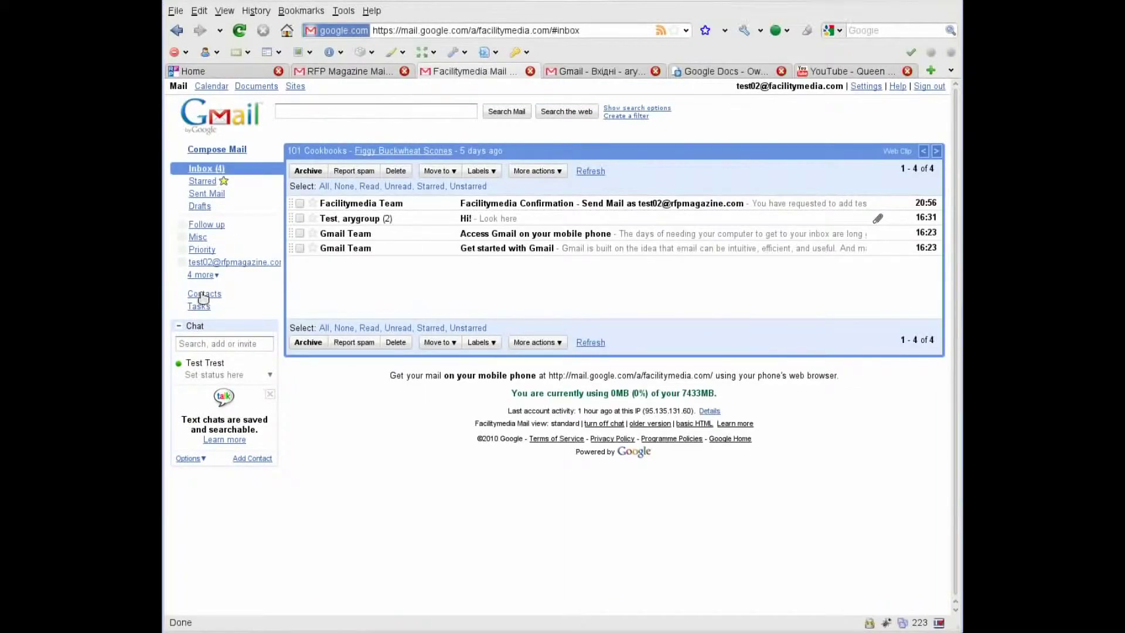
pyautogui.click(202, 296)
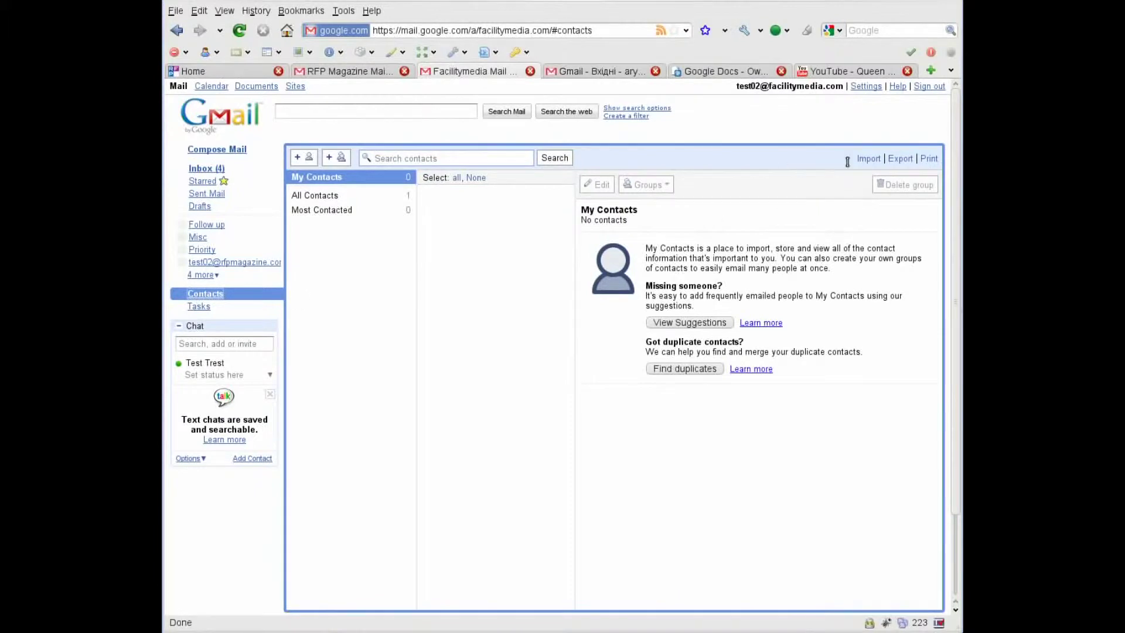
pyautogui.click(868, 159)
pyautogui.click(560, 245)
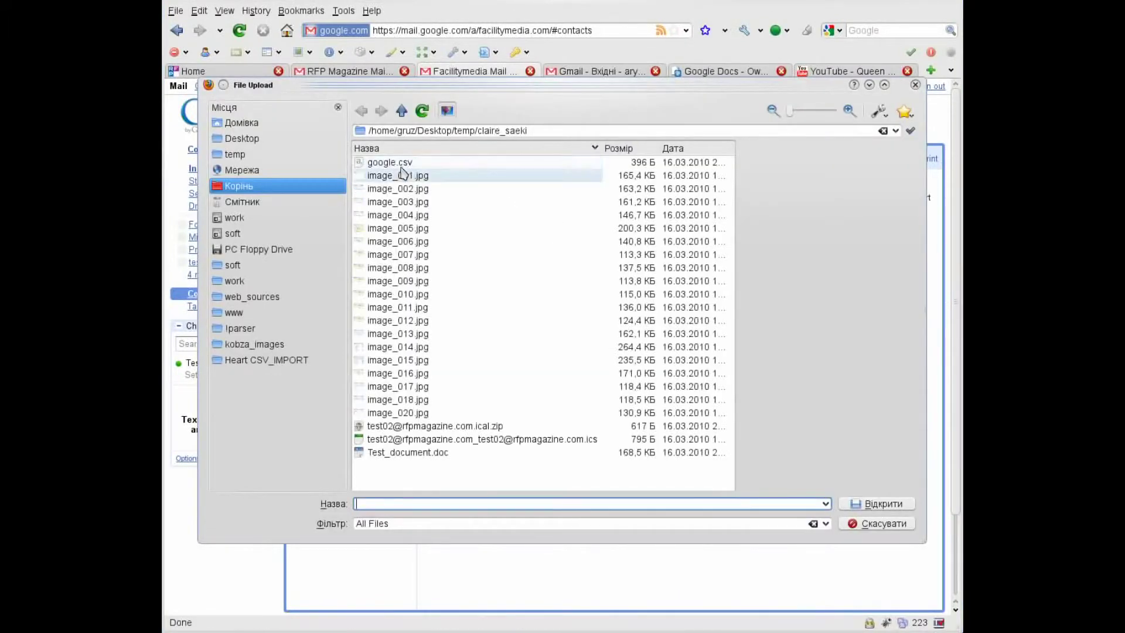
pyautogui.doubleClick(397, 167)
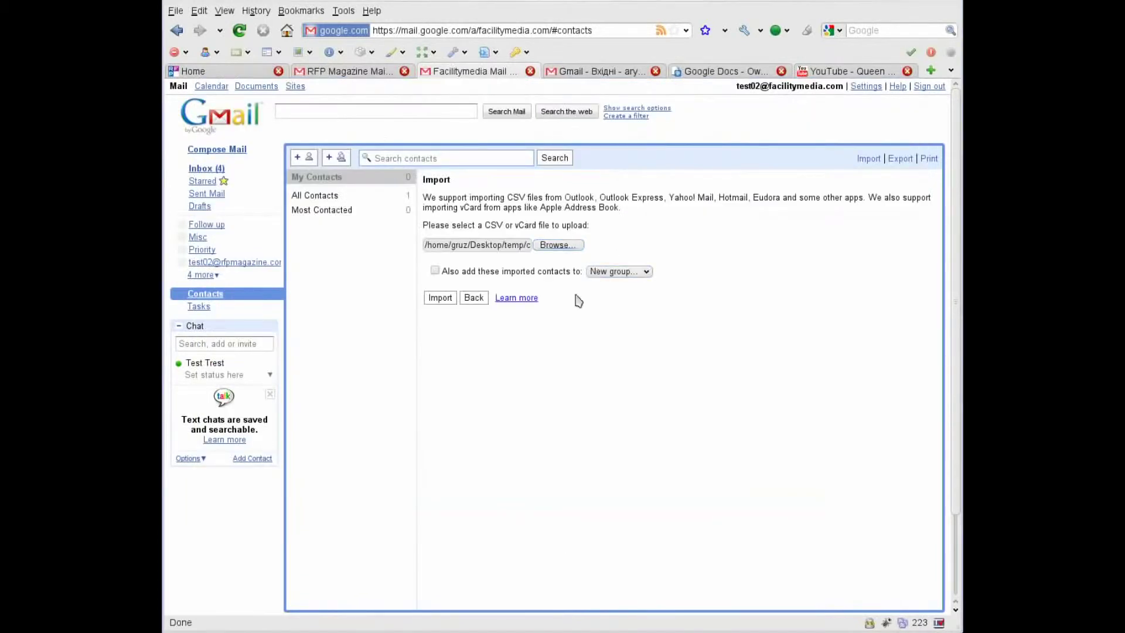
pyautogui.click(439, 298)
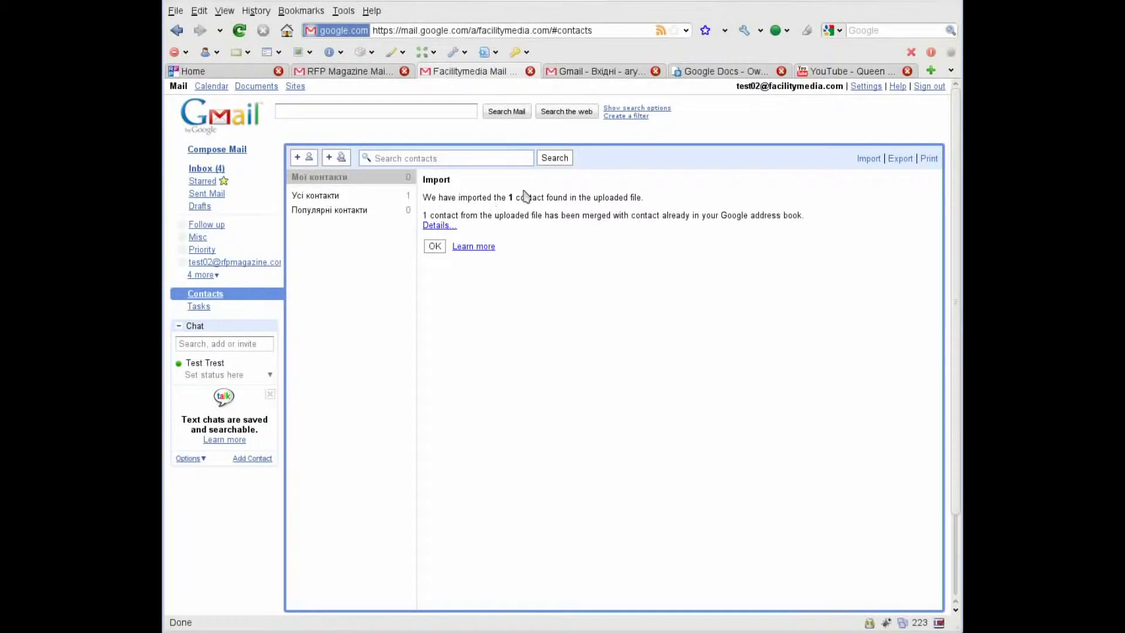
pyautogui.moveTo(492, 198); pyautogui.dragTo(600, 200)
pyautogui.click(546, 197)
# Return to the Facilitymedia inbox from the left navigation.
pyautogui.click(206, 170)
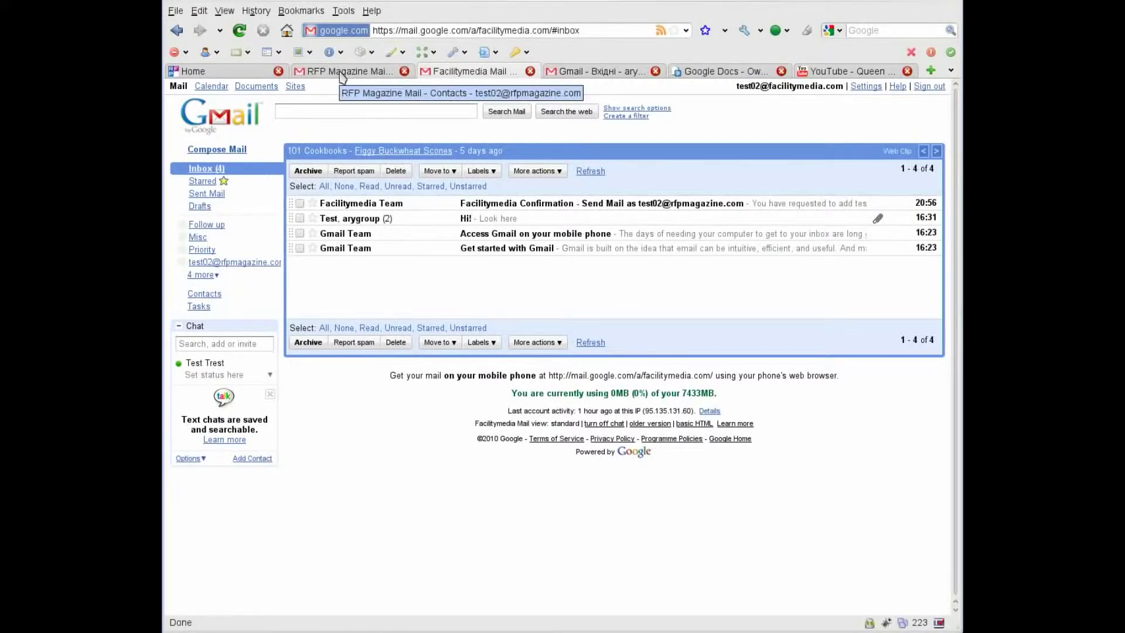
# Export the RFP Magazine calendars as a zip, saving it to the temp folder over the old copy.
pyautogui.click(342, 73)
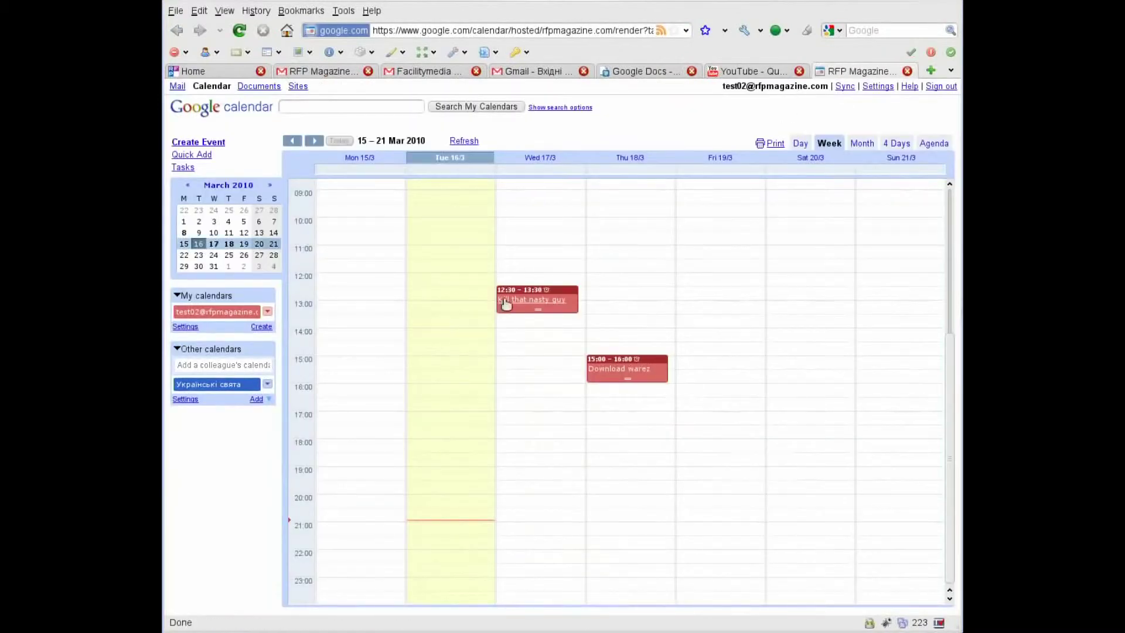
pyautogui.click(185, 327)
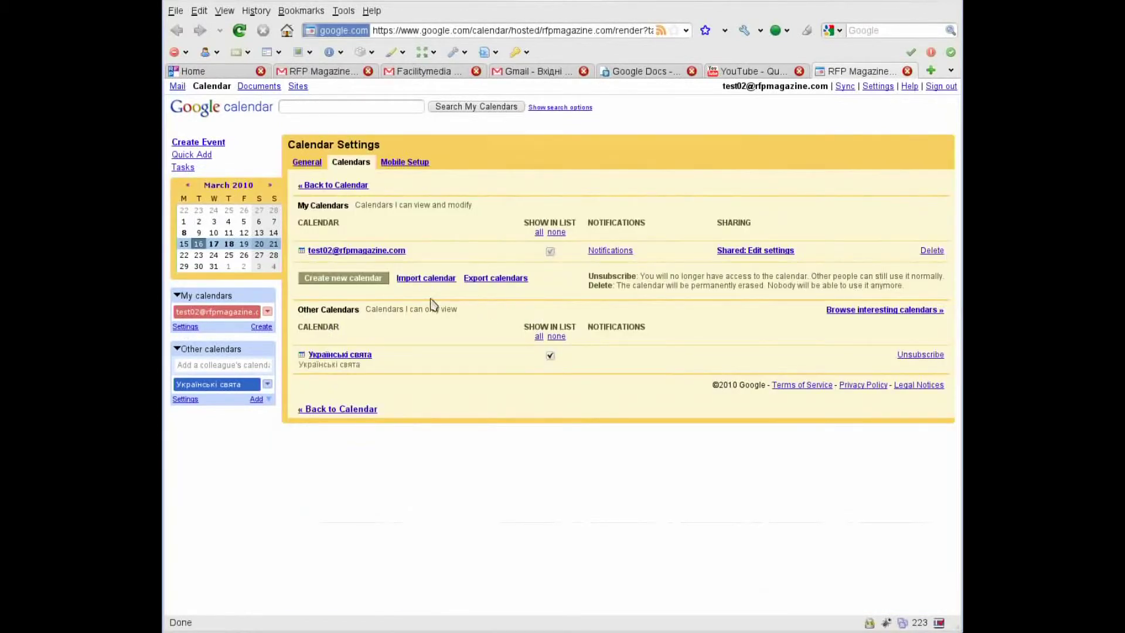
pyautogui.click(483, 284)
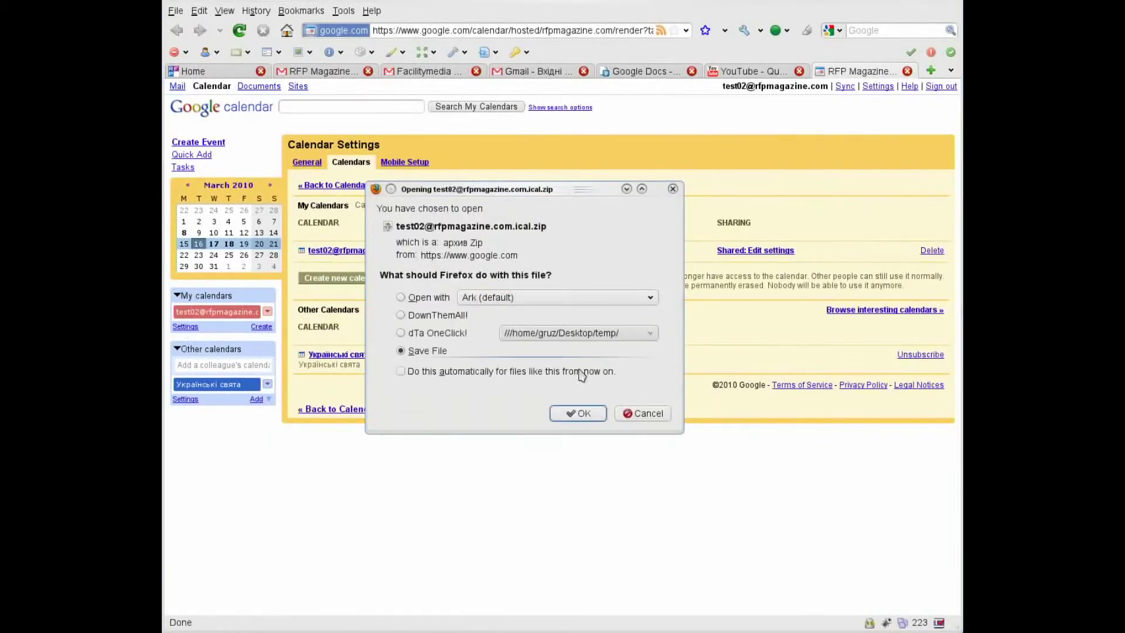
pyautogui.click(596, 415)
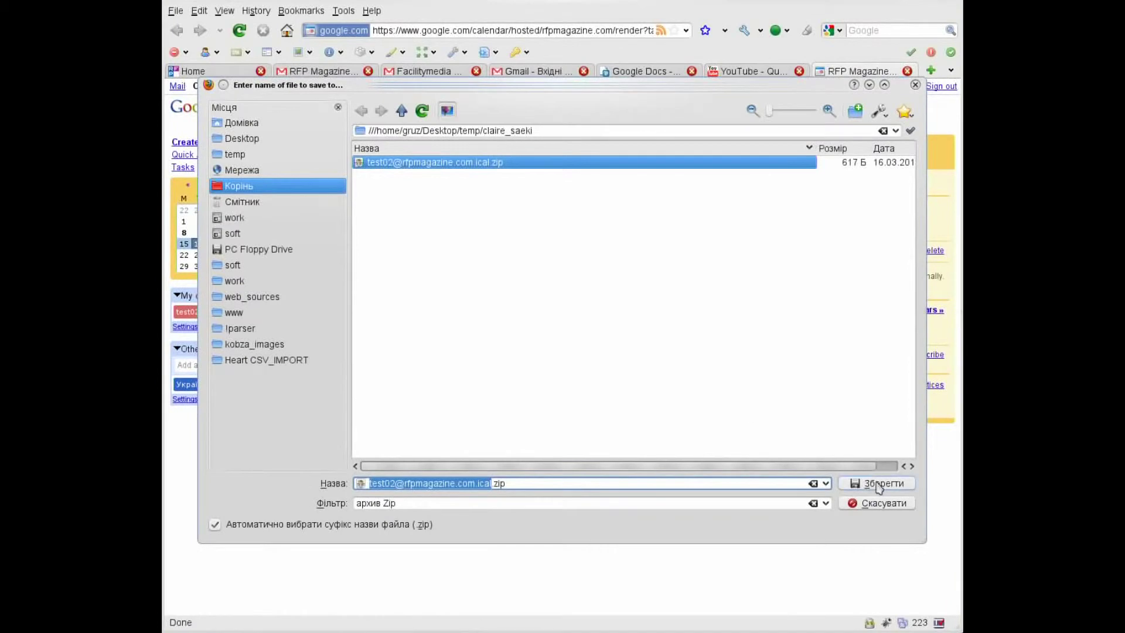
pyautogui.click(879, 484)
pyautogui.click(636, 347)
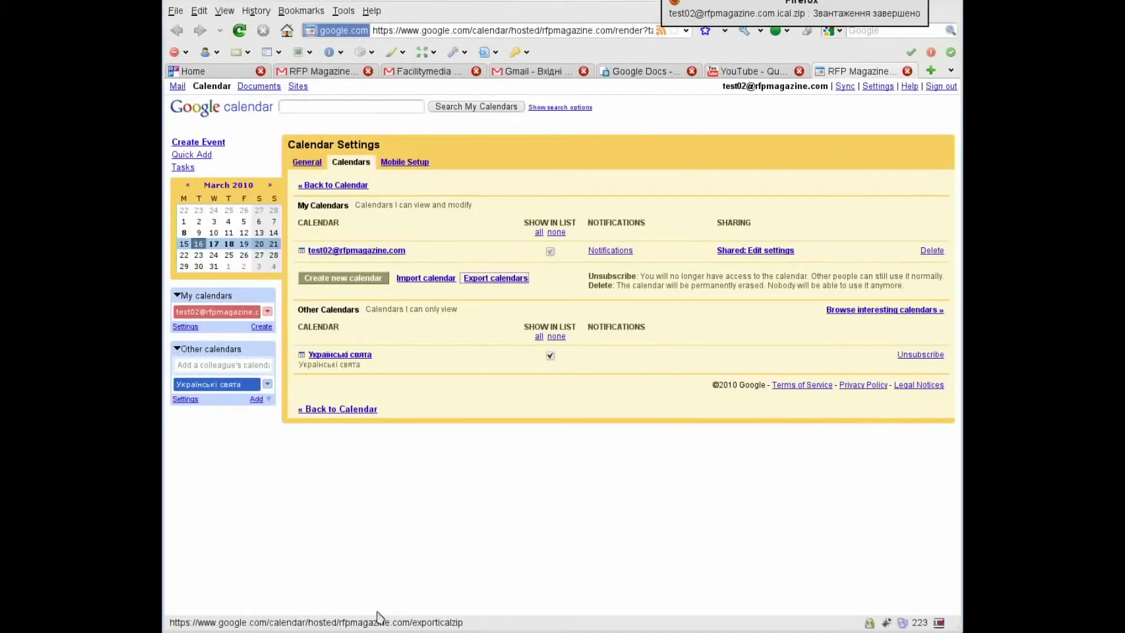
pyautogui.click(562, 284)
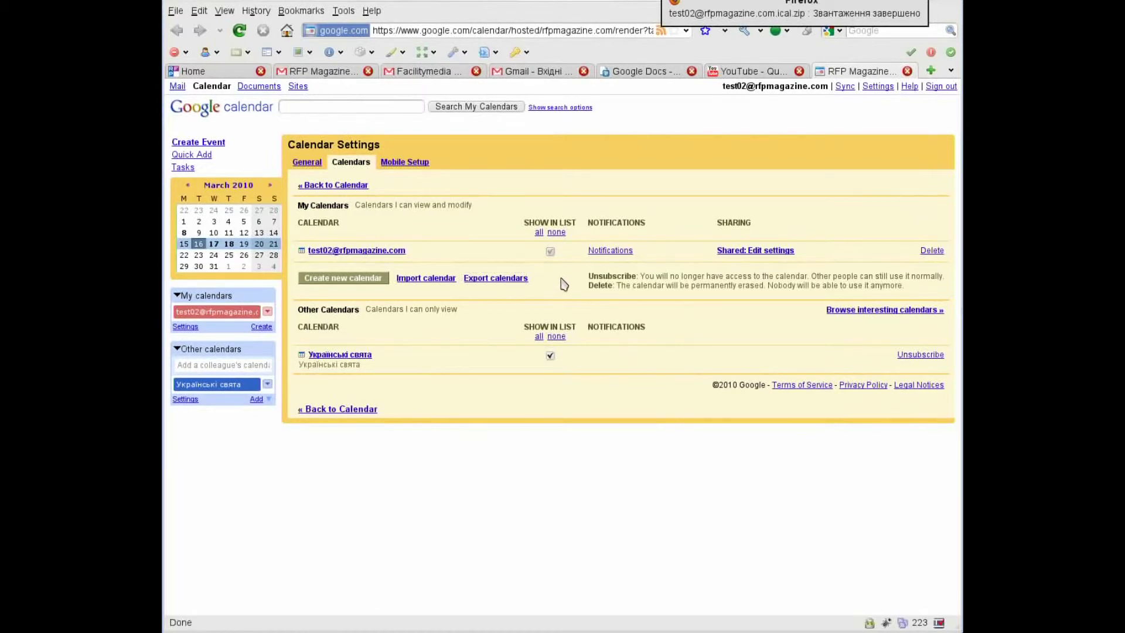
pyautogui.tripleClick(562, 284)
pyautogui.click(553, 286)
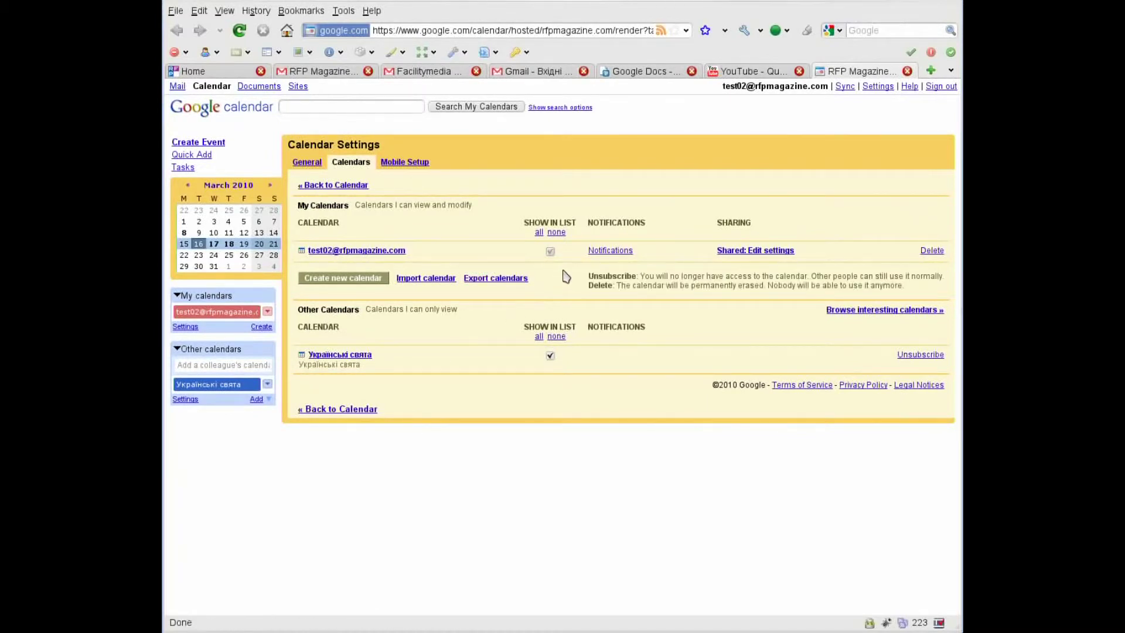
# Look inside the exported ical.zip in Krusader and return to the folder.
pyautogui.hotkey('alt', 'Tab')
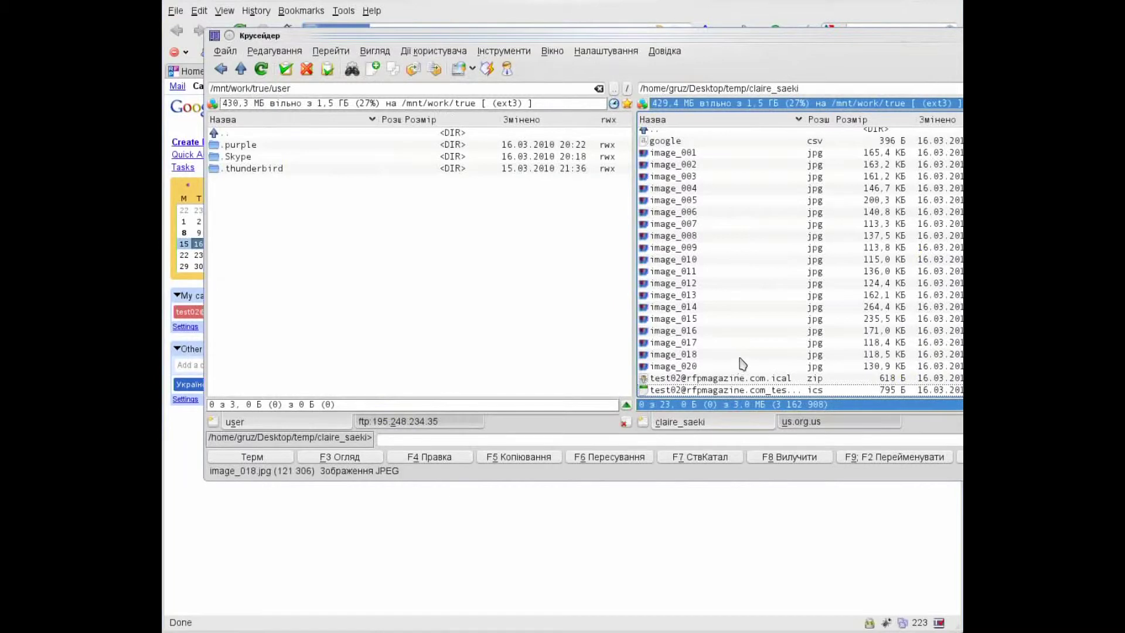
pyautogui.doubleClick(761, 378)
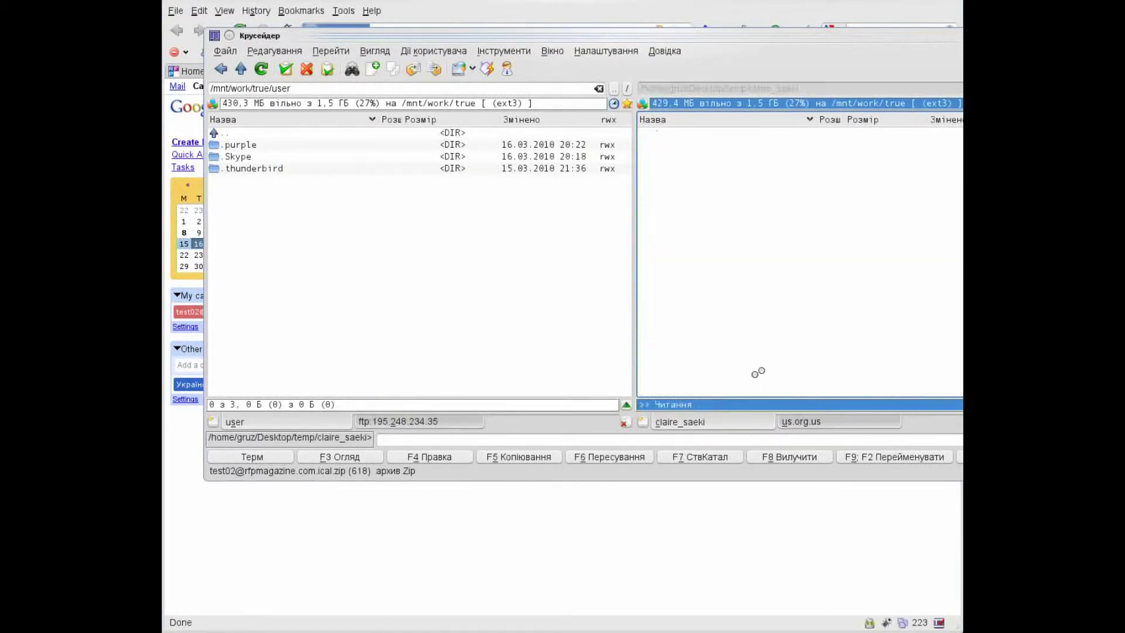
pyautogui.press('BackSpace')
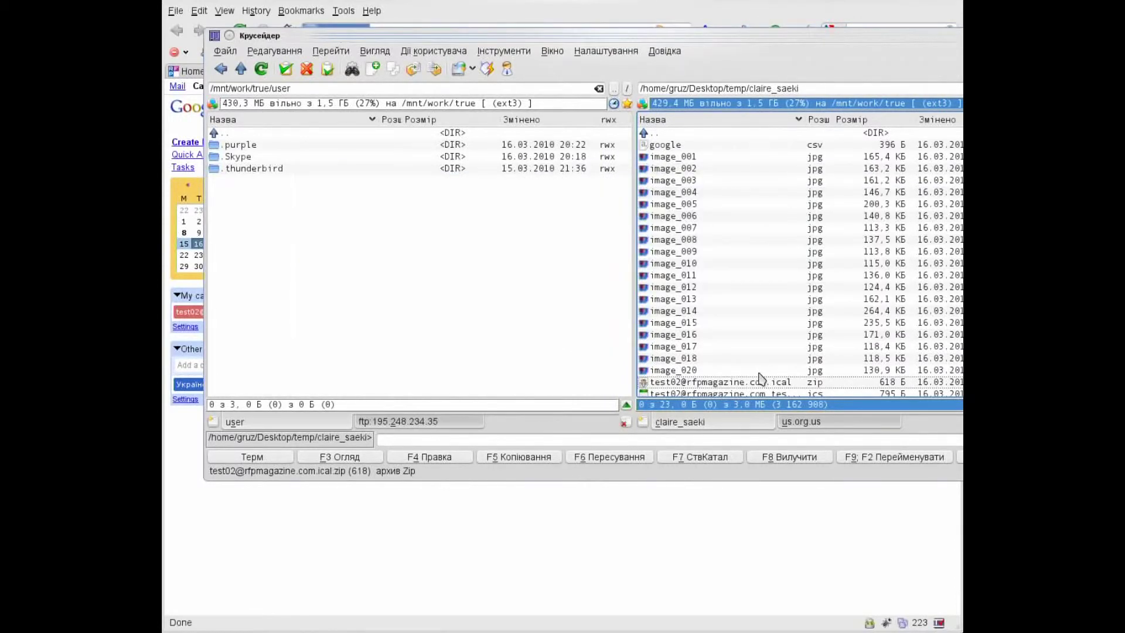
# Check the full name of the 795 B .ics calendar file without renaming it.
pyautogui.press('Down')
pyautogui.press('Down')
pyautogui.press('Up')
pyautogui.press('Down')
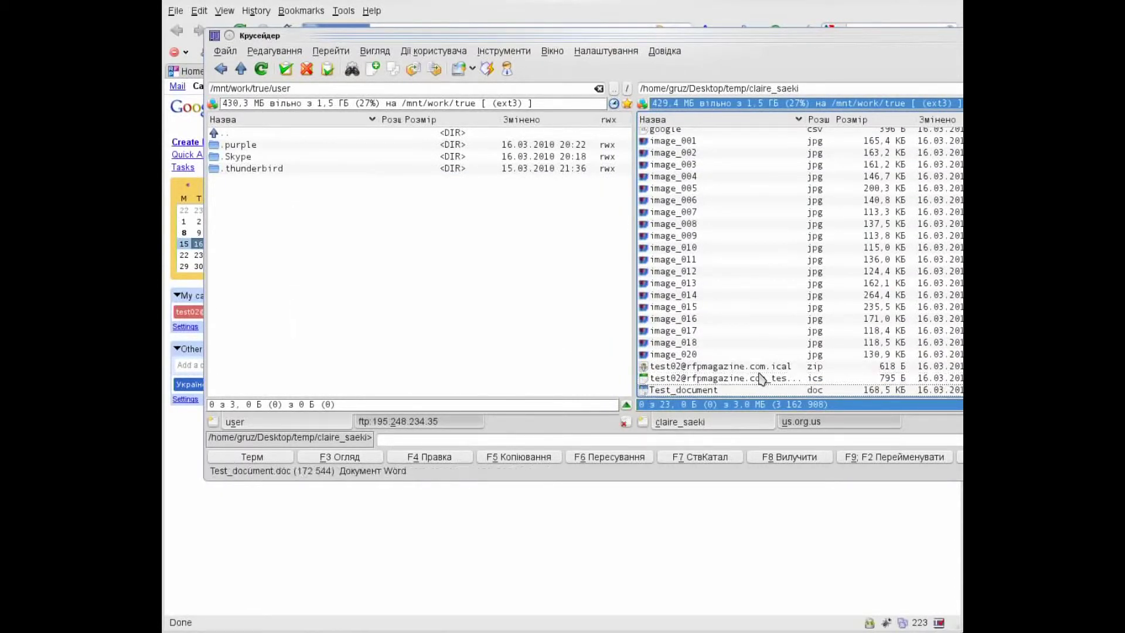
pyautogui.press('Up')
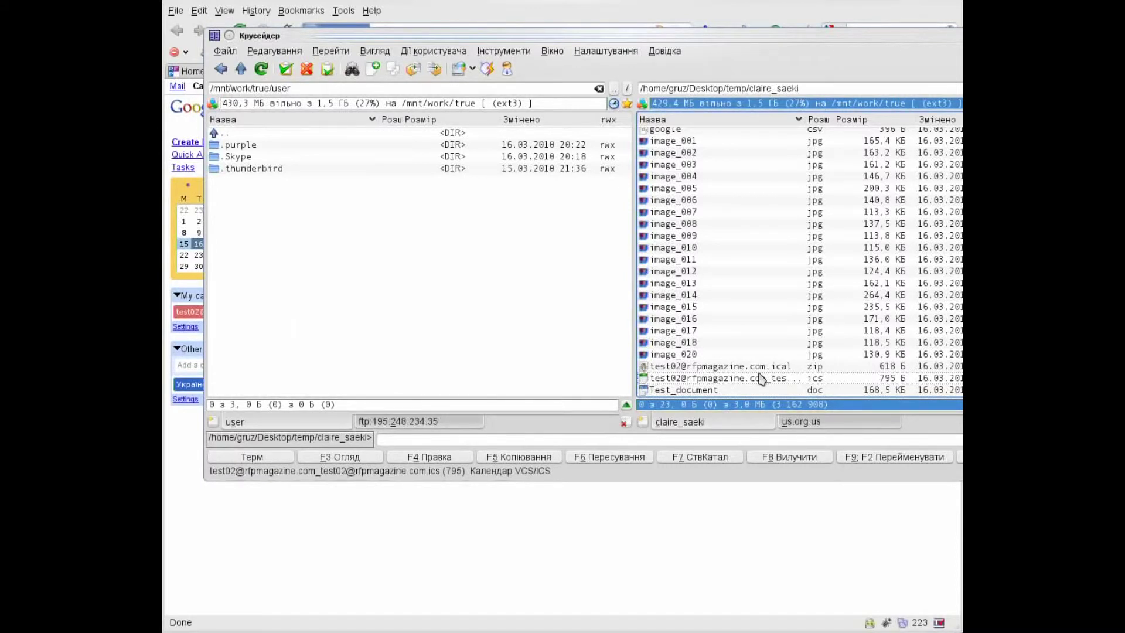
pyautogui.press('Up')
pyautogui.press('Down')
pyautogui.press('F2')
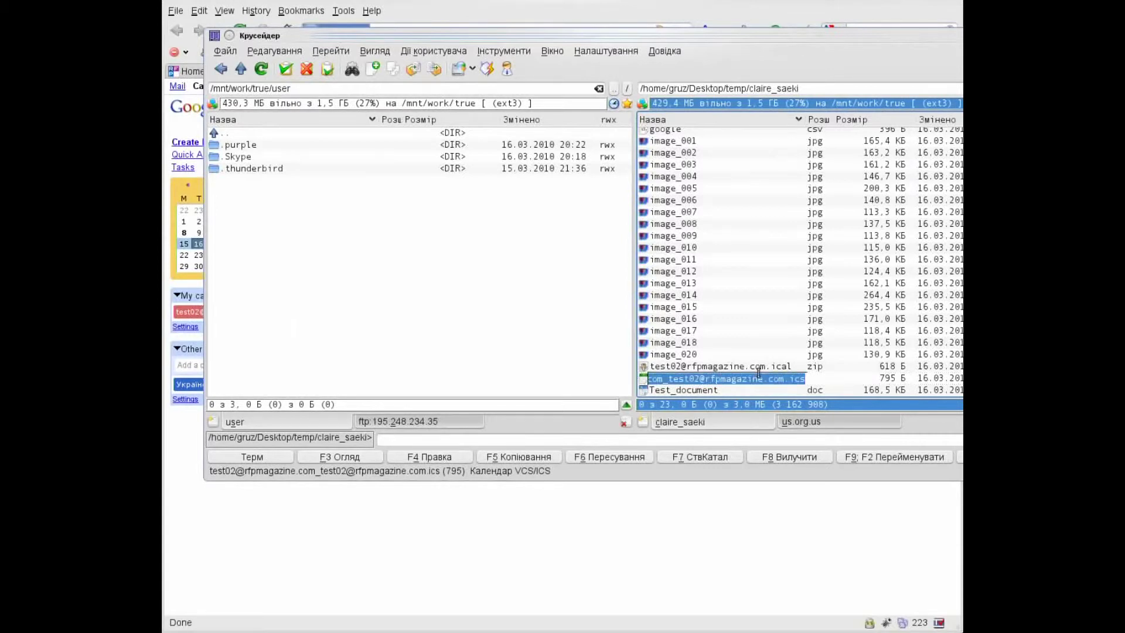
pyautogui.press('End')
pyautogui.hotkey('shift', 'Left')
pyautogui.hotkey('shift', 'Left')
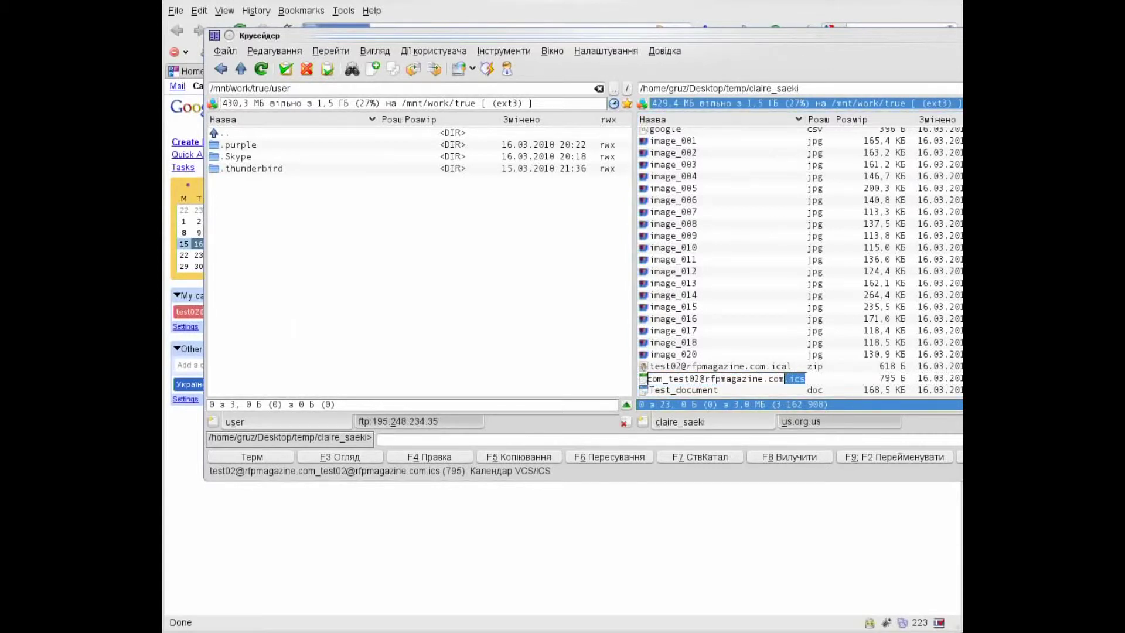
pyautogui.press('Return')
pyautogui.hotkey('alt', 'Tab')
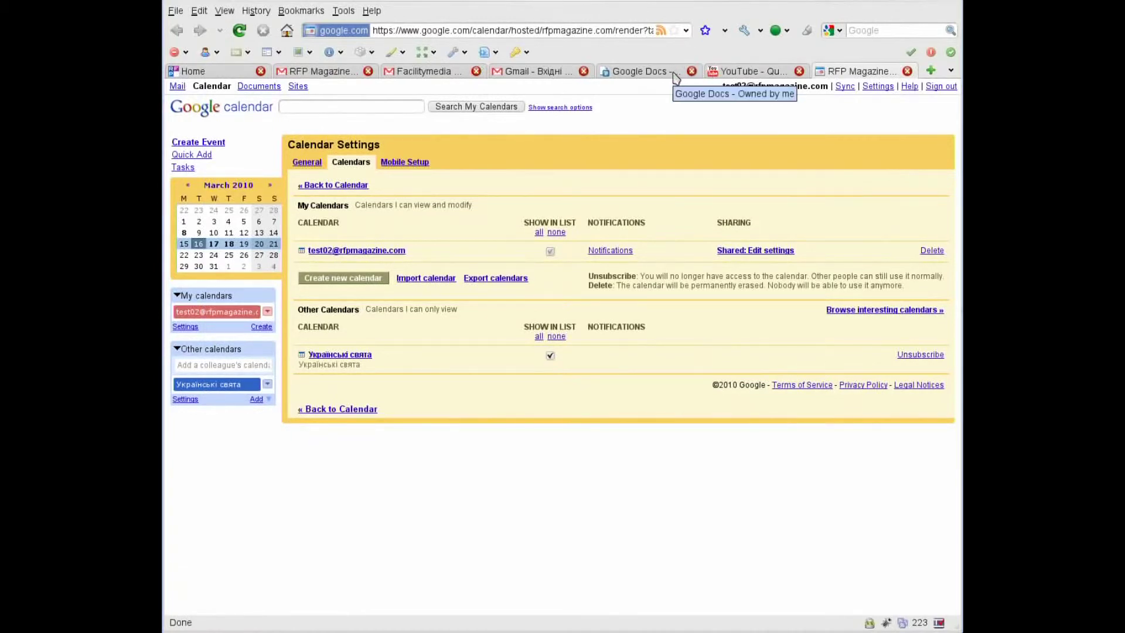
# Close the RFP Magazine calendar tab and open the Facilitymedia calendar settings.
pyautogui.hotkey('alt', 'Tab')
pyautogui.hotkey('alt', 'Tab')
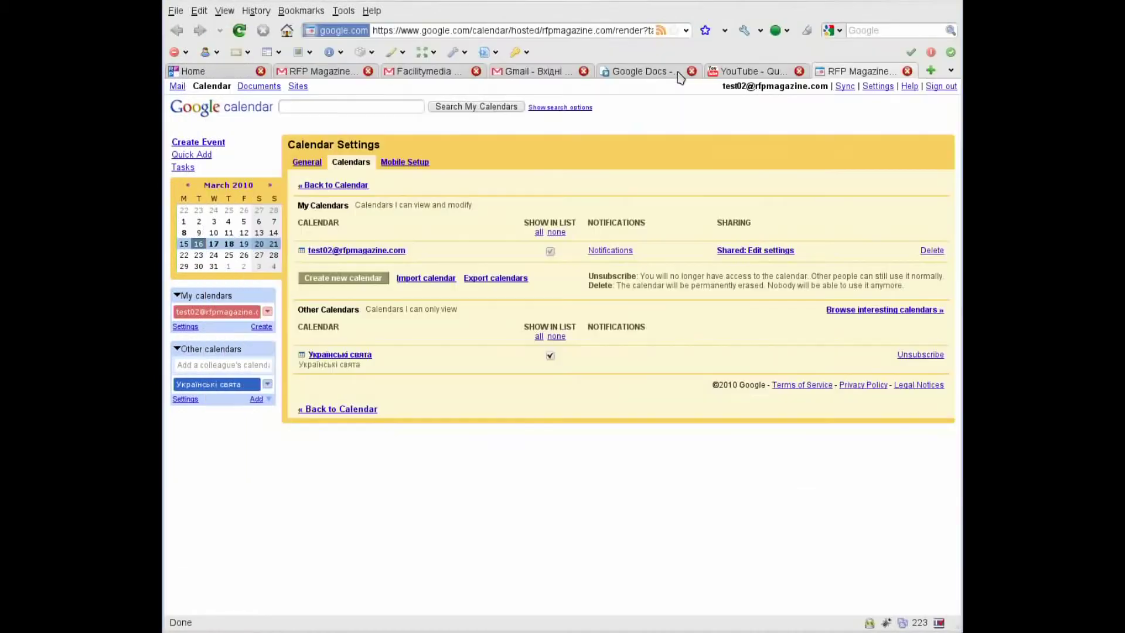
pyautogui.click(908, 71)
pyautogui.click(463, 72)
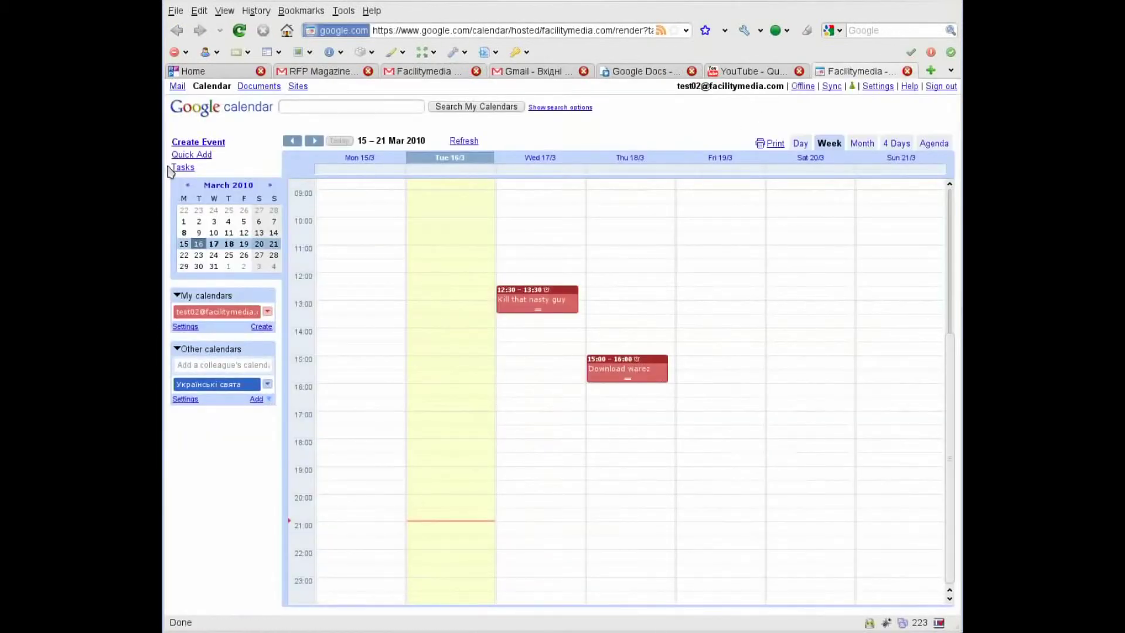
pyautogui.click(185, 326)
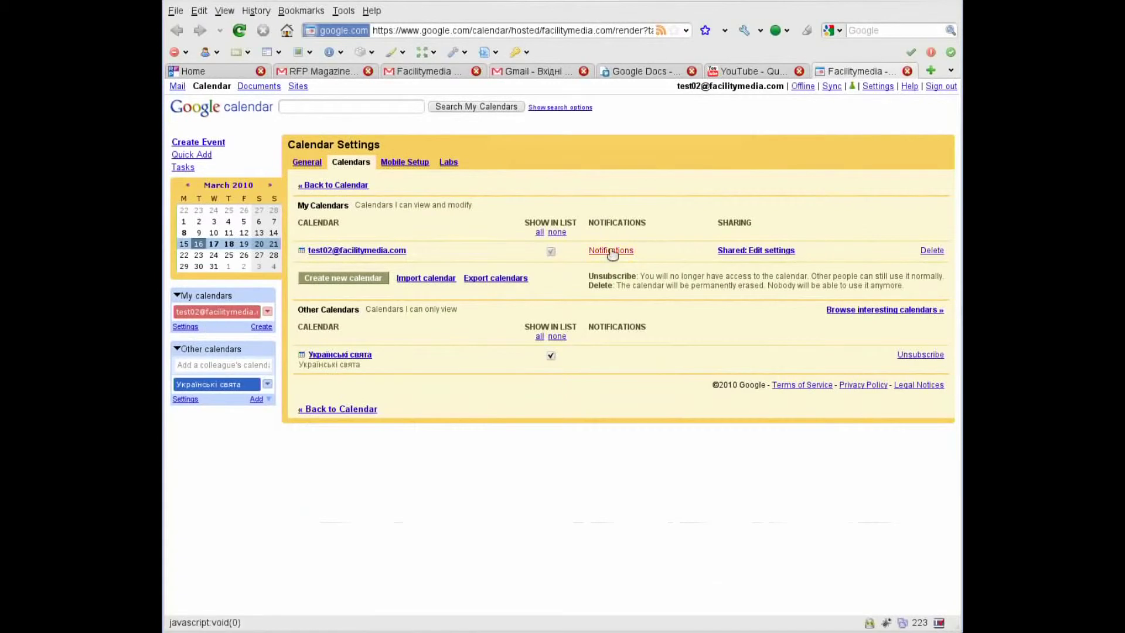
# Import the exported .ics file into the Facilitymedia calendar, adding 2 events.
pyautogui.click(418, 279)
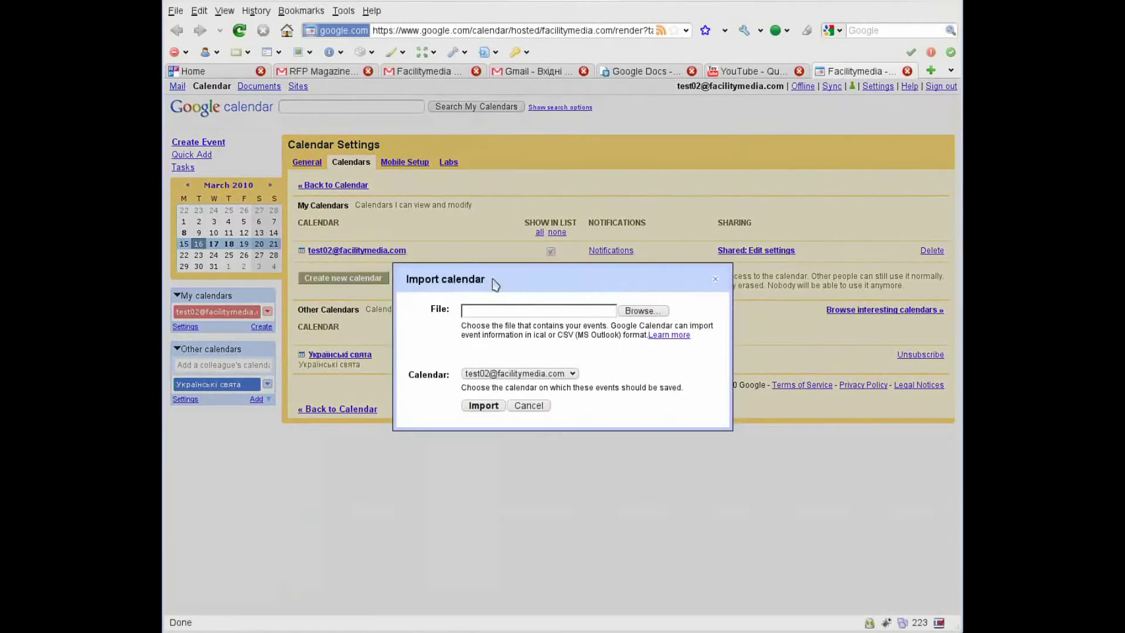
pyautogui.click(659, 313)
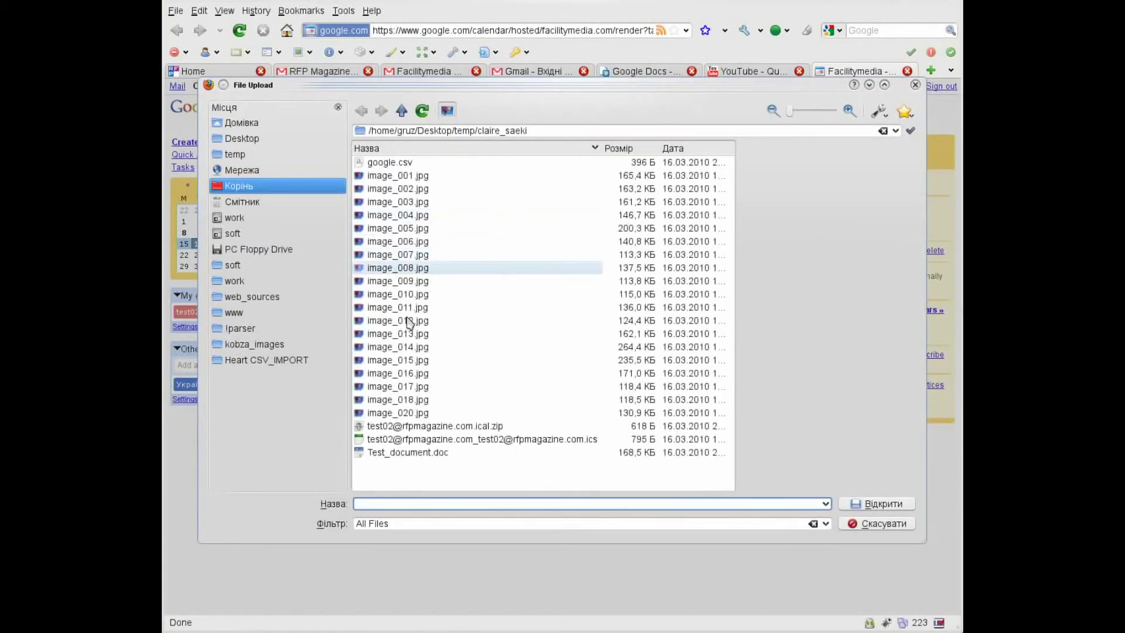
pyautogui.click(540, 440)
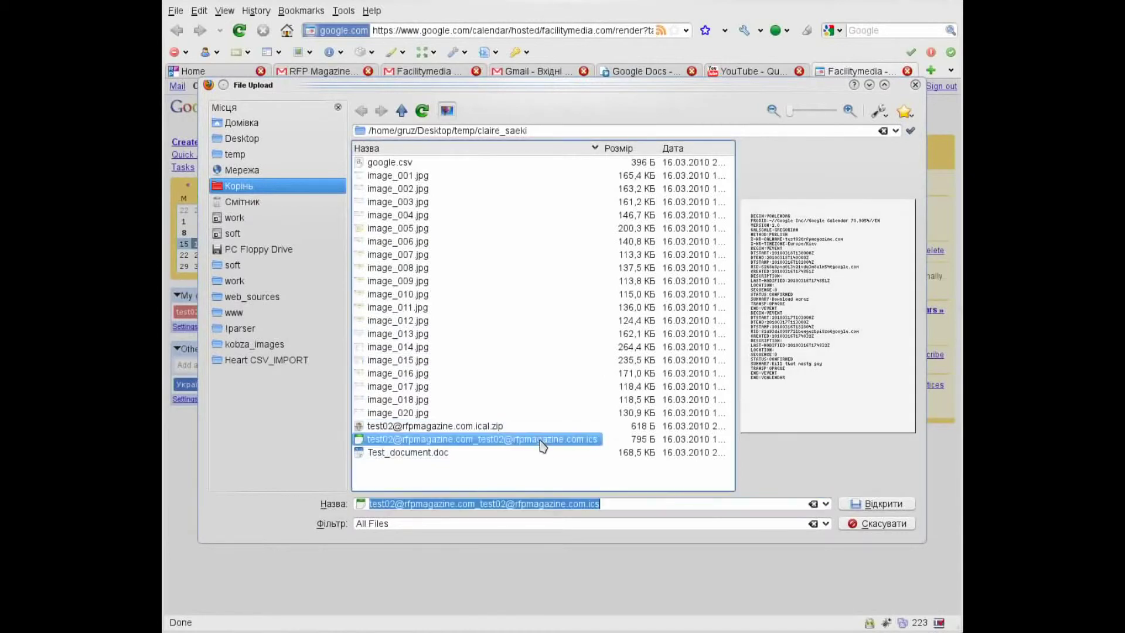
pyautogui.doubleClick(541, 441)
pyautogui.click(476, 402)
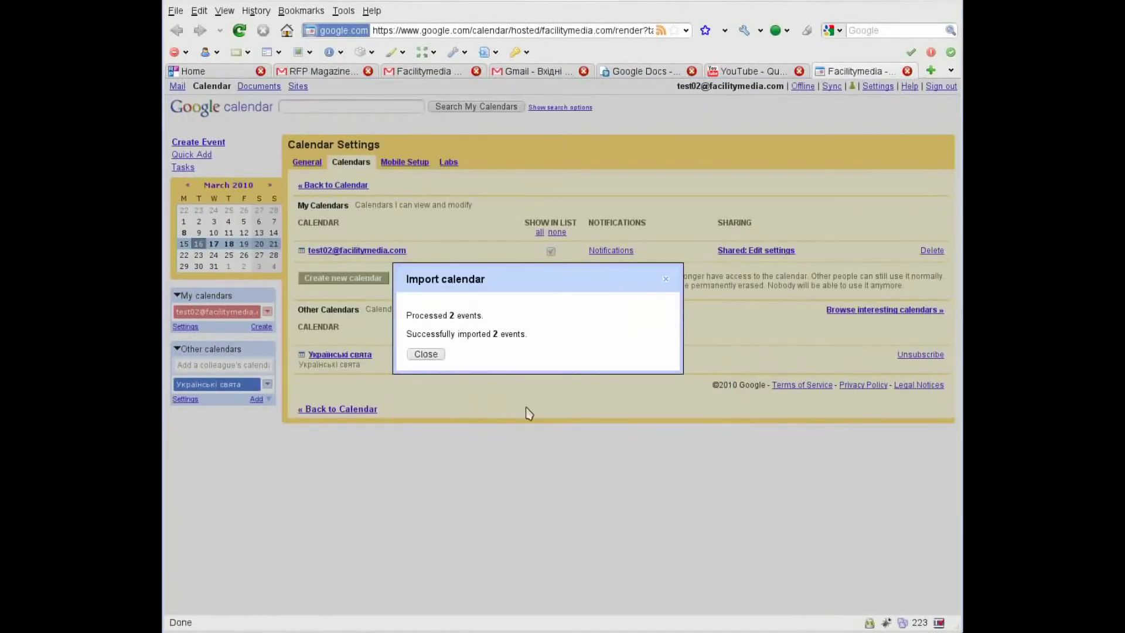
pyautogui.moveTo(430, 316); pyautogui.dragTo(543, 336)
pyautogui.click(423, 356)
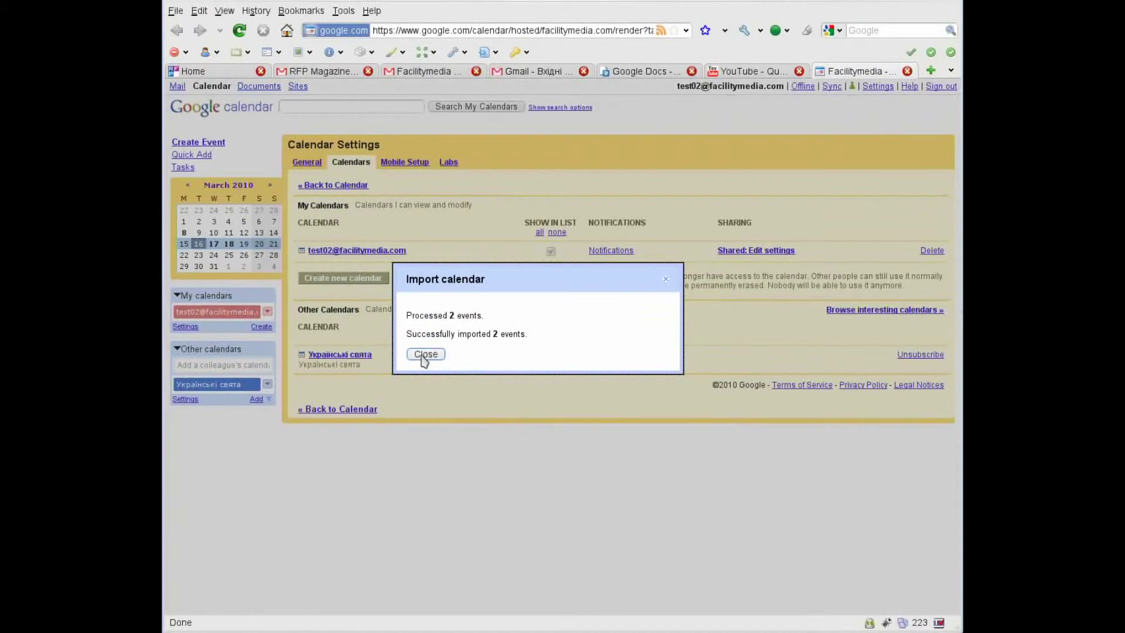
pyautogui.click(424, 355)
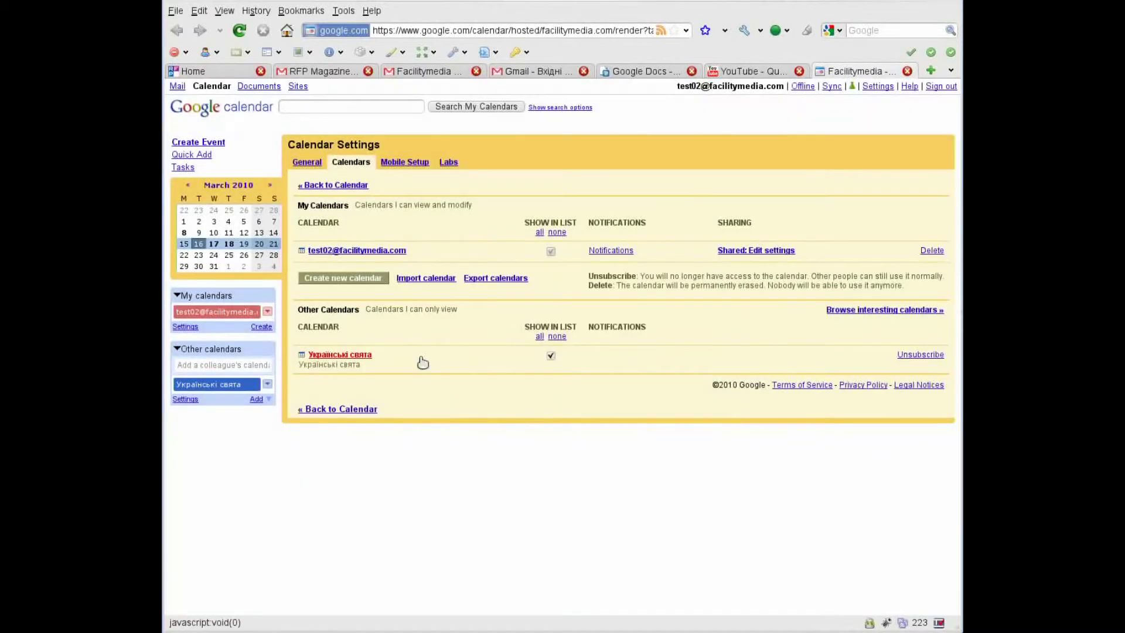
pyautogui.click(909, 71)
# Check the Facilitymedia inbox, then return to the RFP Magazine contacts page.
pyautogui.click(357, 75)
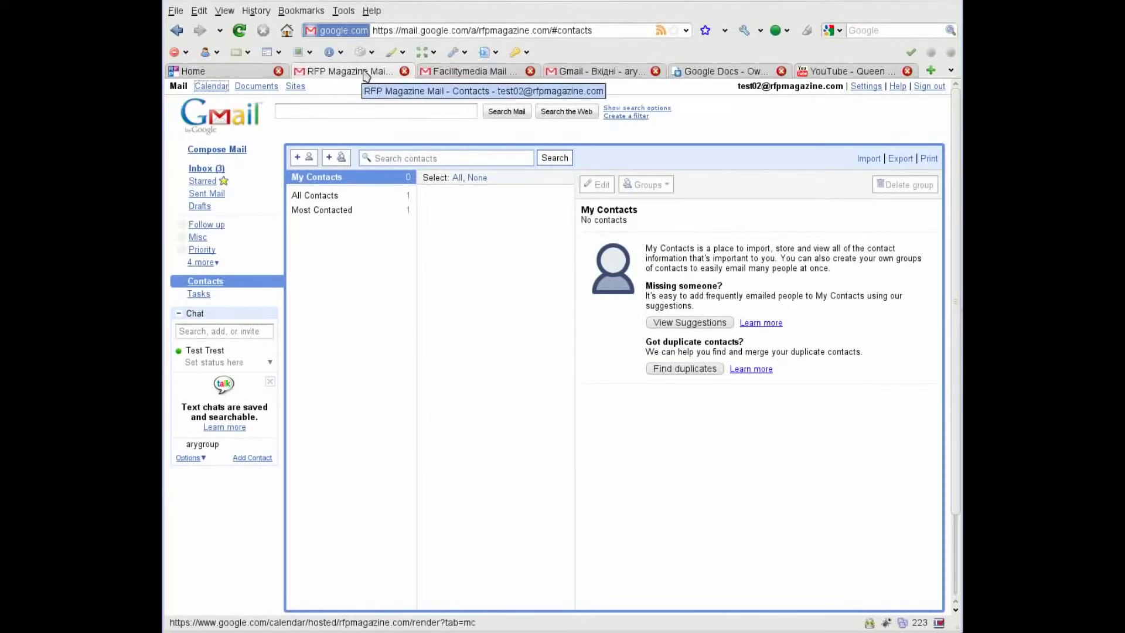
pyautogui.click(463, 72)
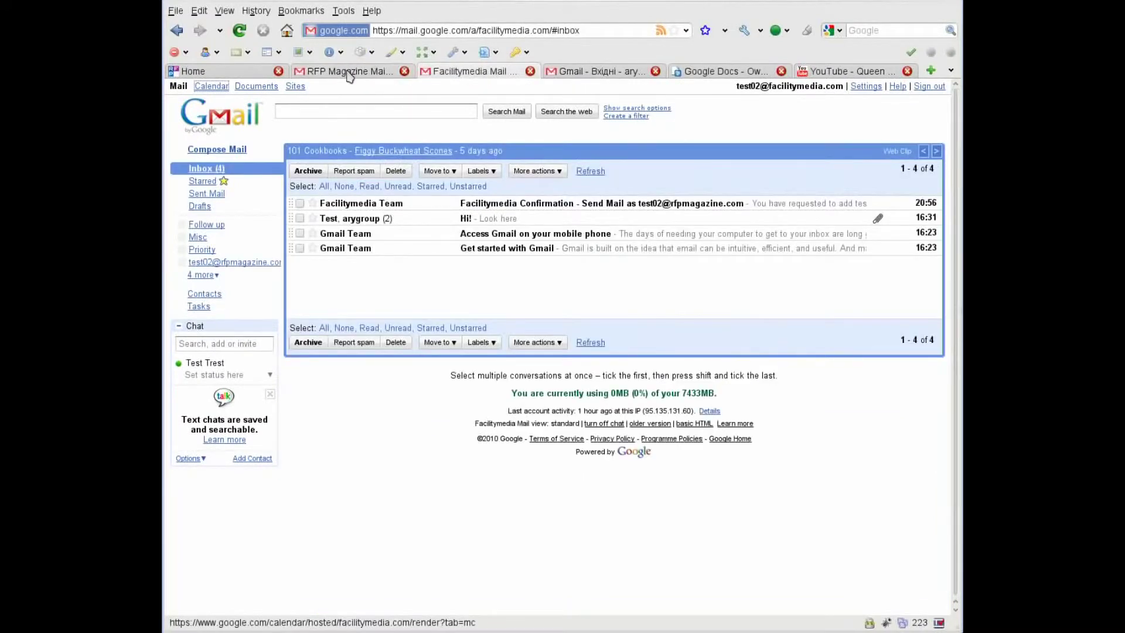
pyautogui.click(349, 75)
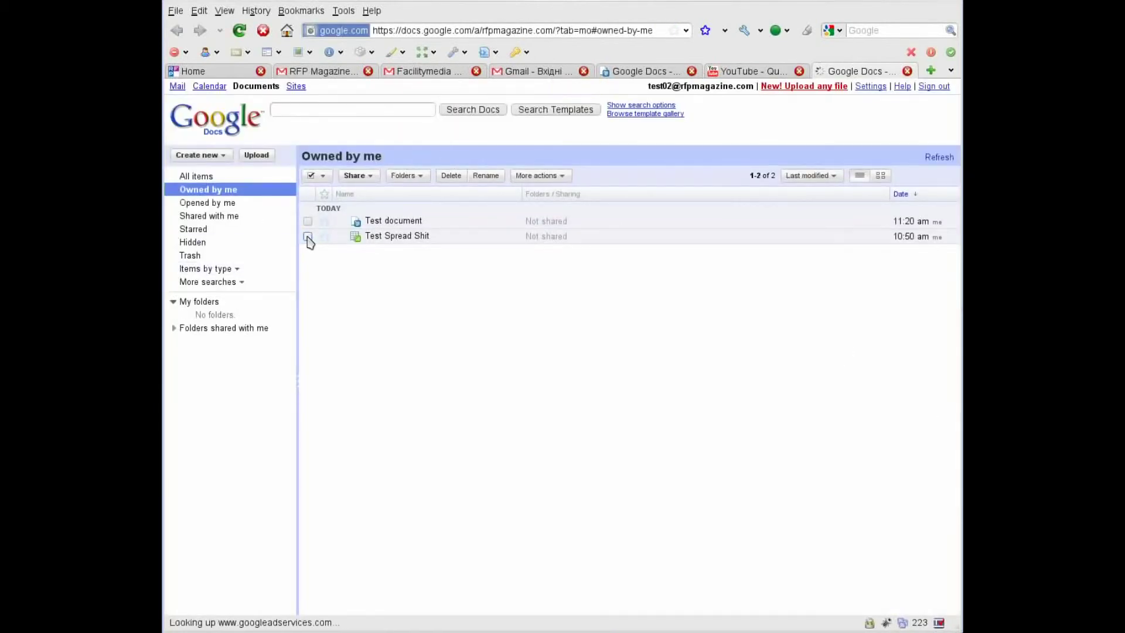
# Download Test document as Microsoft Word, overwriting the existing Test_document.doc.
pyautogui.click(307, 236)
pyautogui.click(308, 221)
pyautogui.click(554, 176)
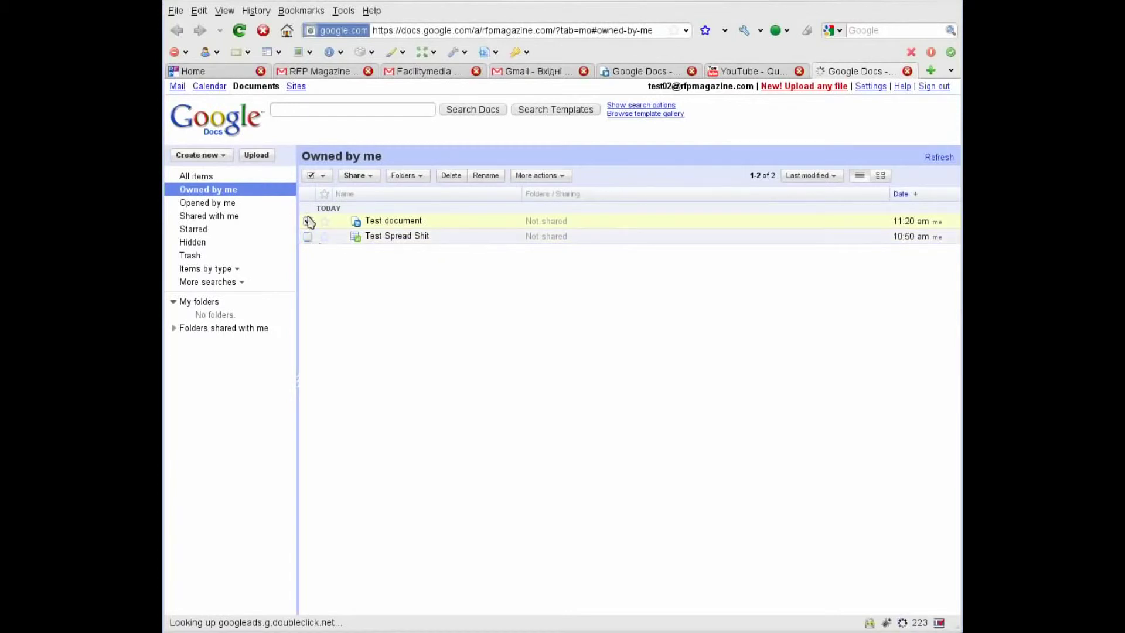
pyautogui.click(542, 176)
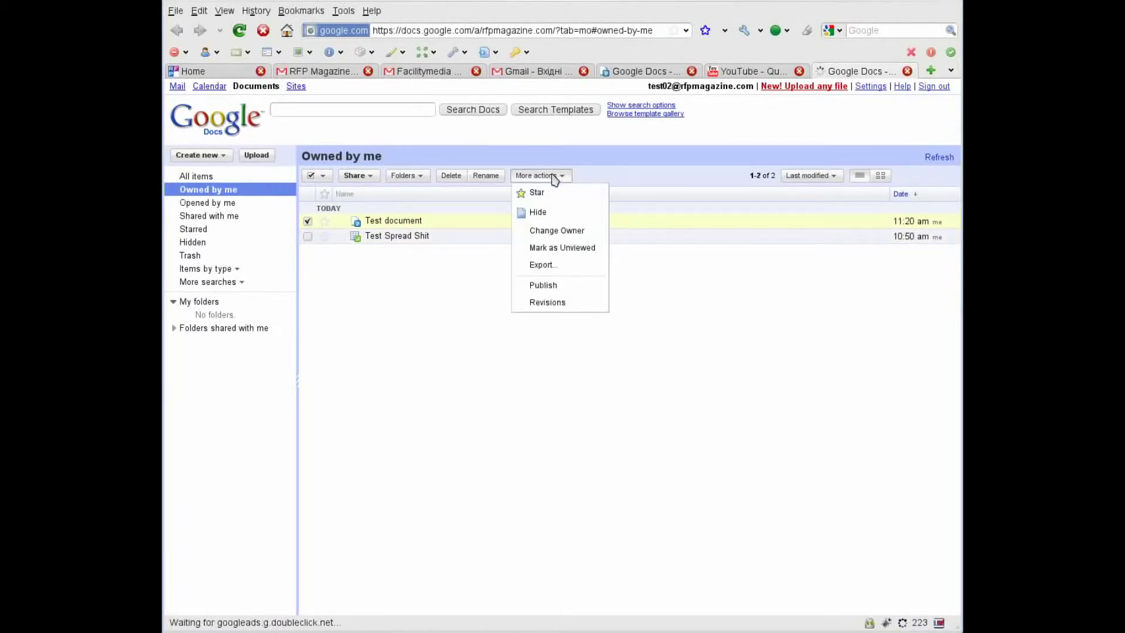
pyautogui.click(542, 265)
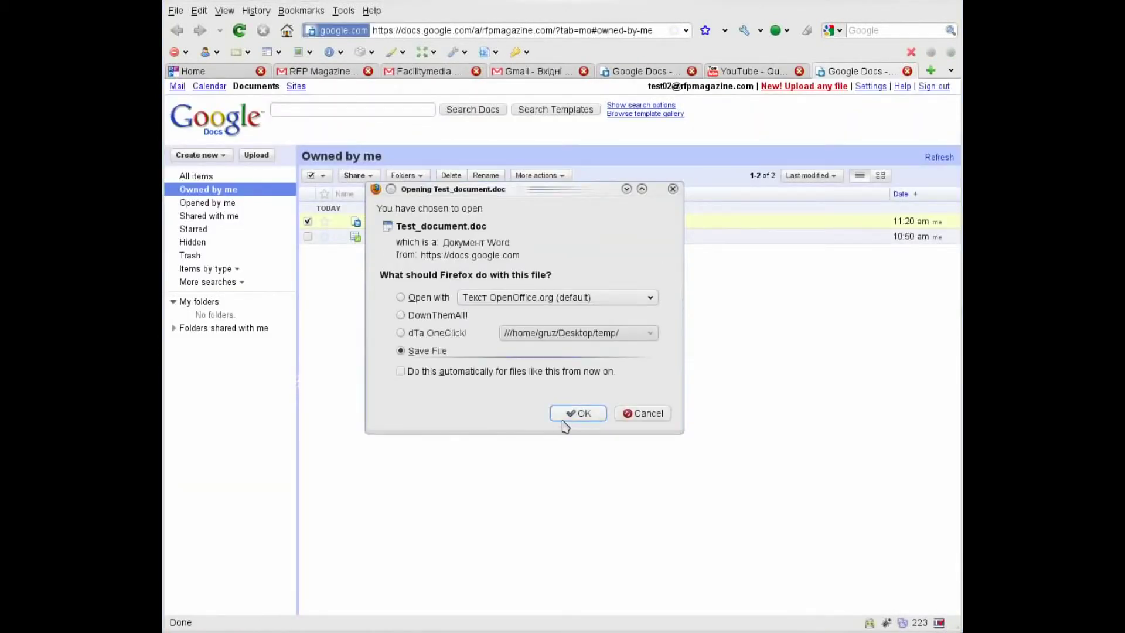
pyautogui.click(572, 412)
pyautogui.click(869, 484)
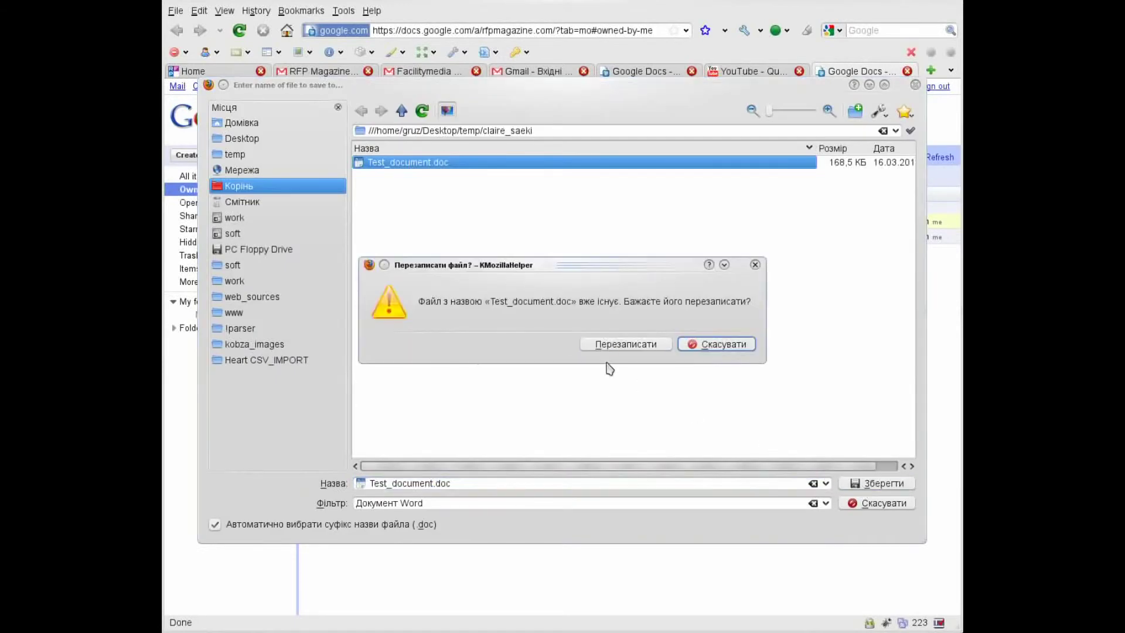
pyautogui.click(622, 344)
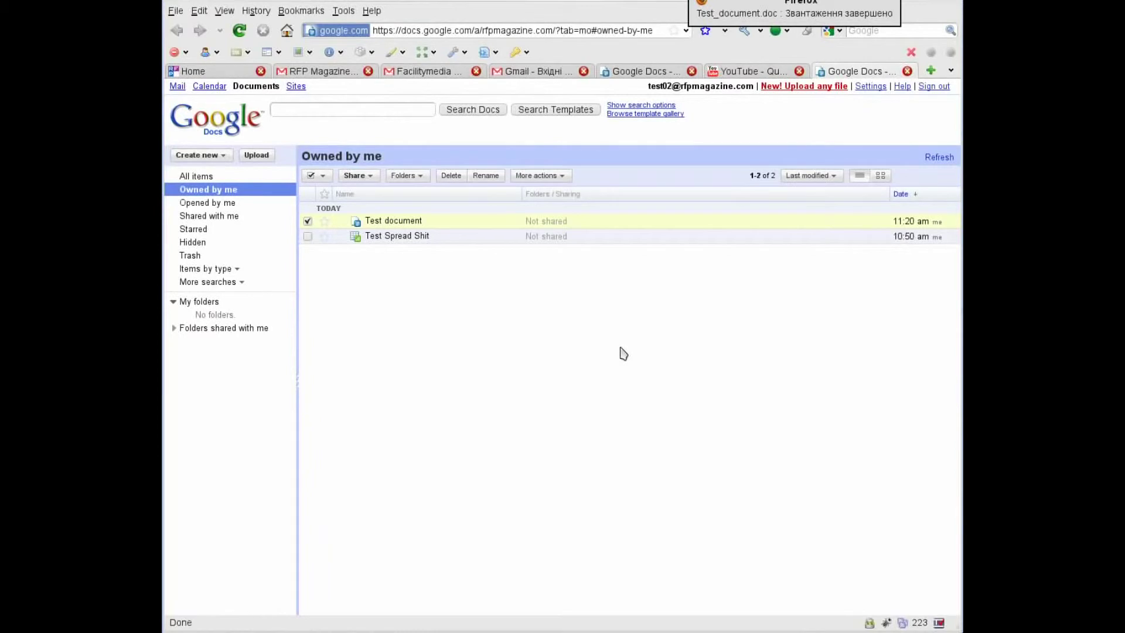
# Upload Test_document.doc into the Facilitymedia account's Google Docs.
pyautogui.click(422, 76)
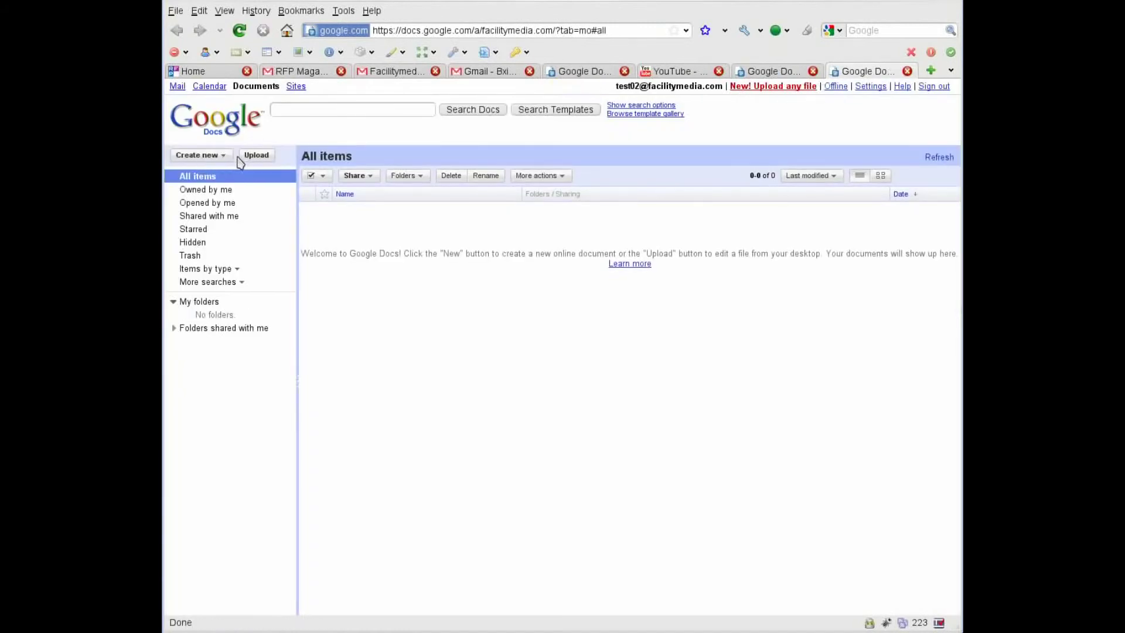
pyautogui.click(256, 157)
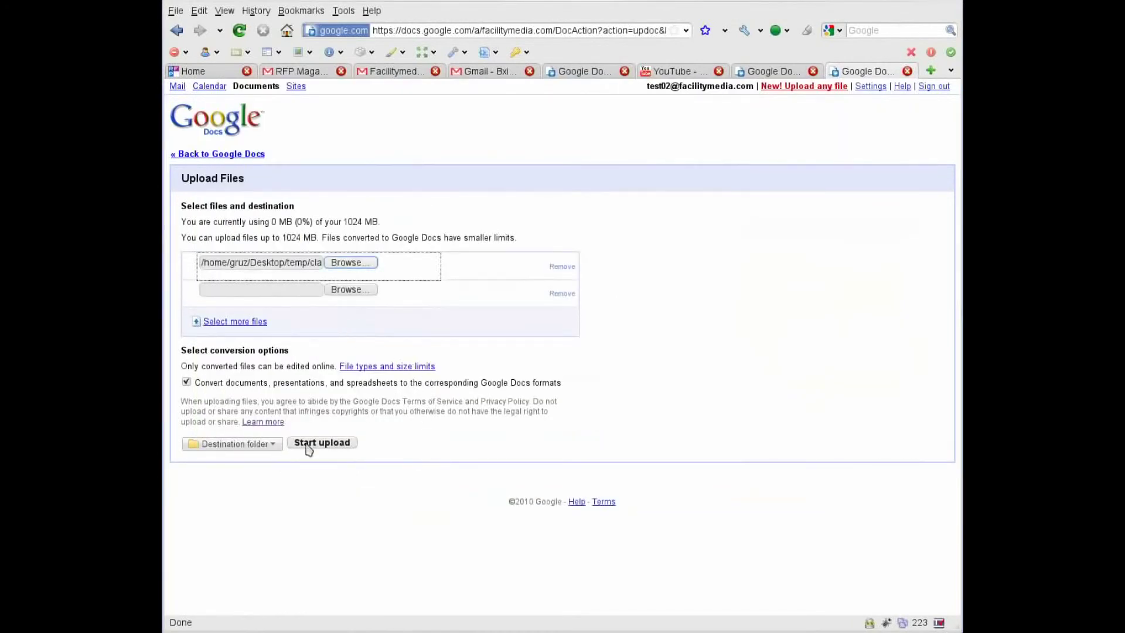
pyautogui.click(322, 443)
pyautogui.click(335, 451)
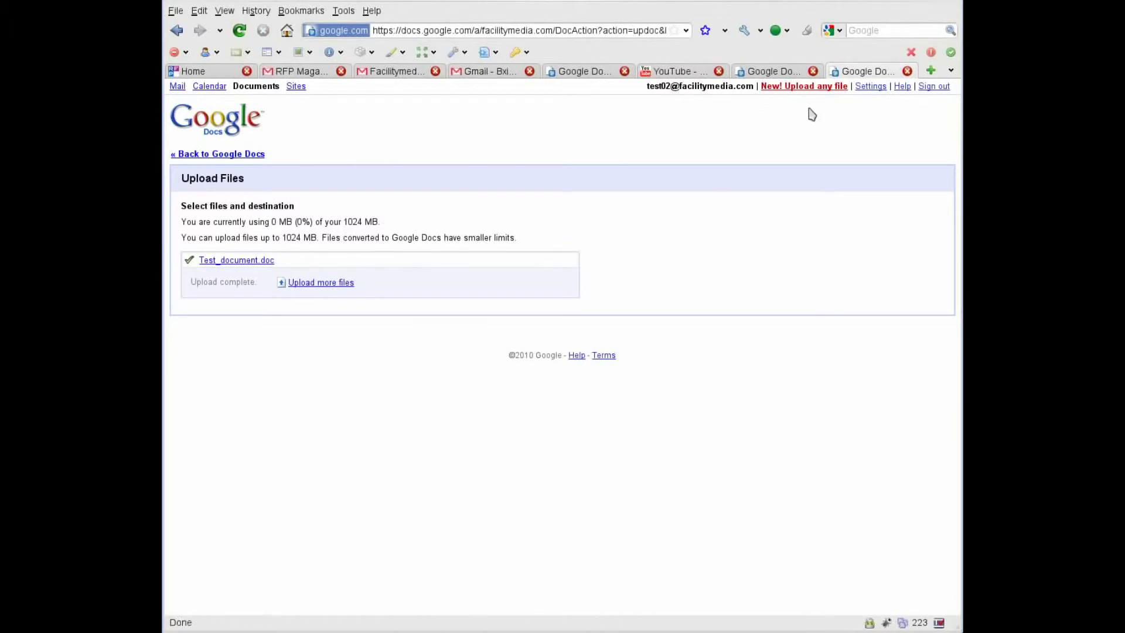
# Open the uploaded Test_document from the Facilitymedia document list.
pyautogui.click(221, 158)
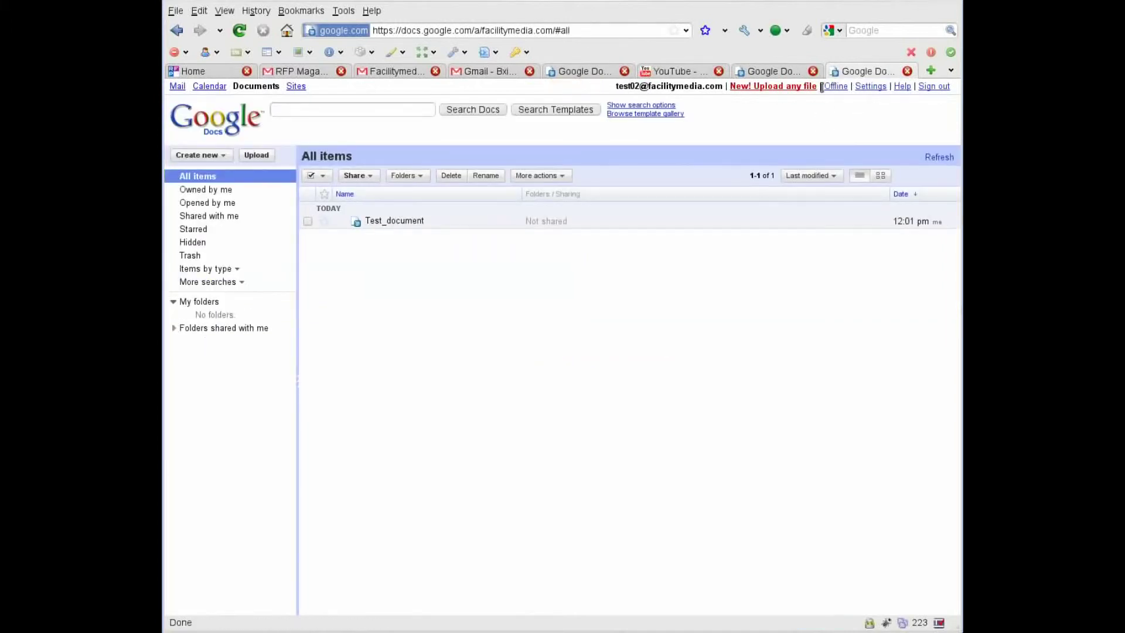
pyautogui.click(408, 224)
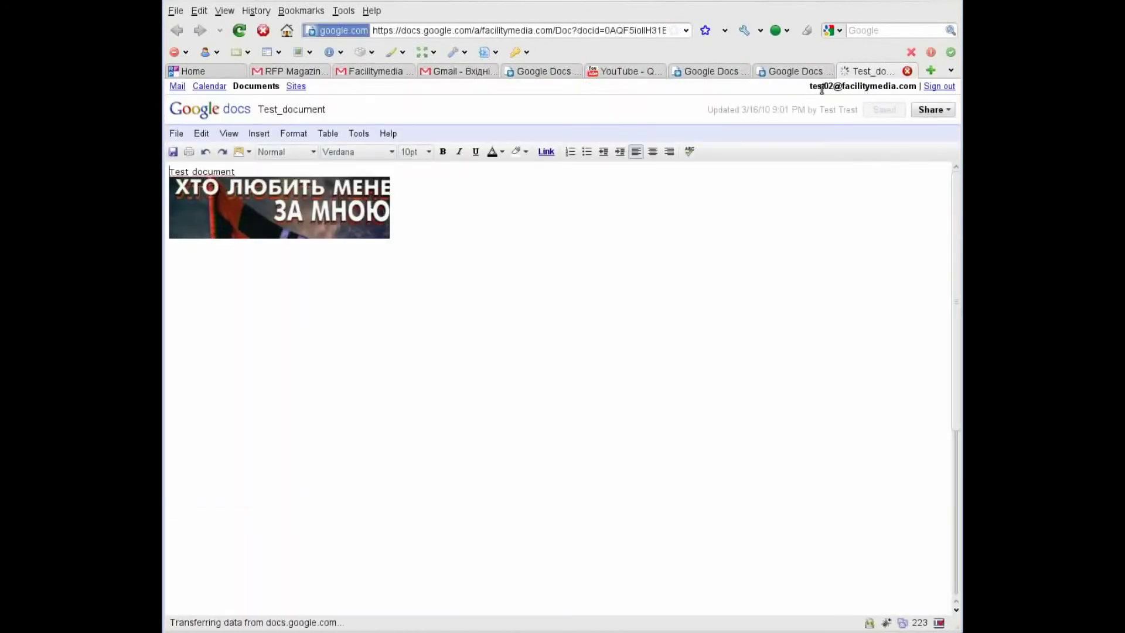
pyautogui.moveTo(811, 86); pyautogui.dragTo(856, 88)
pyautogui.click(700, 72)
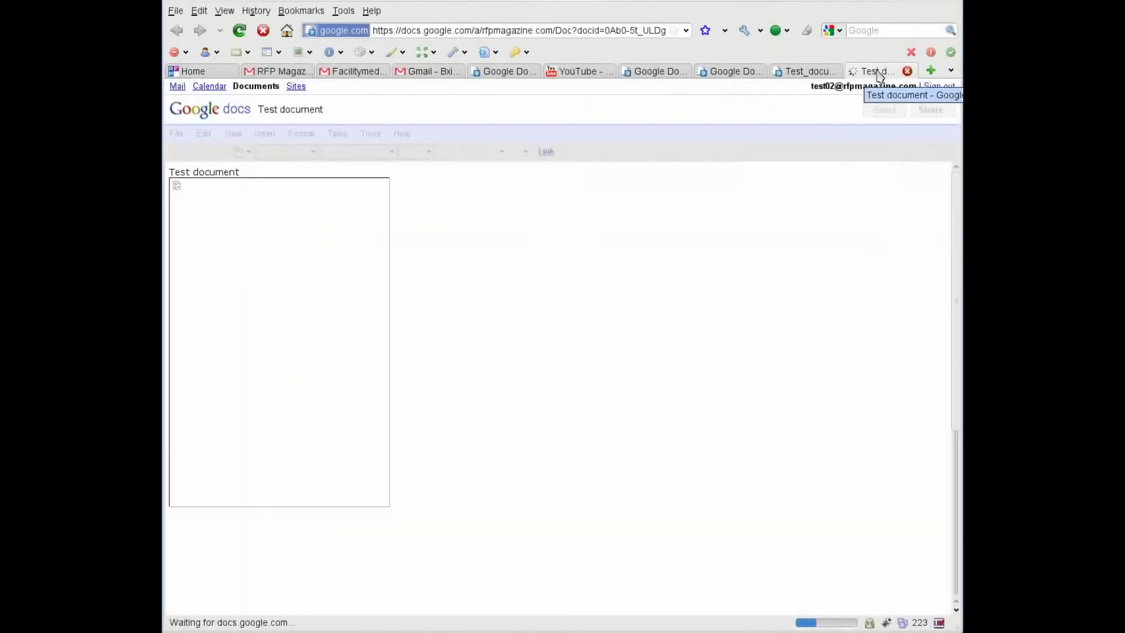
# Compare the uploaded copy with the original Test document, then close both tabs.
pyautogui.click(820, 75)
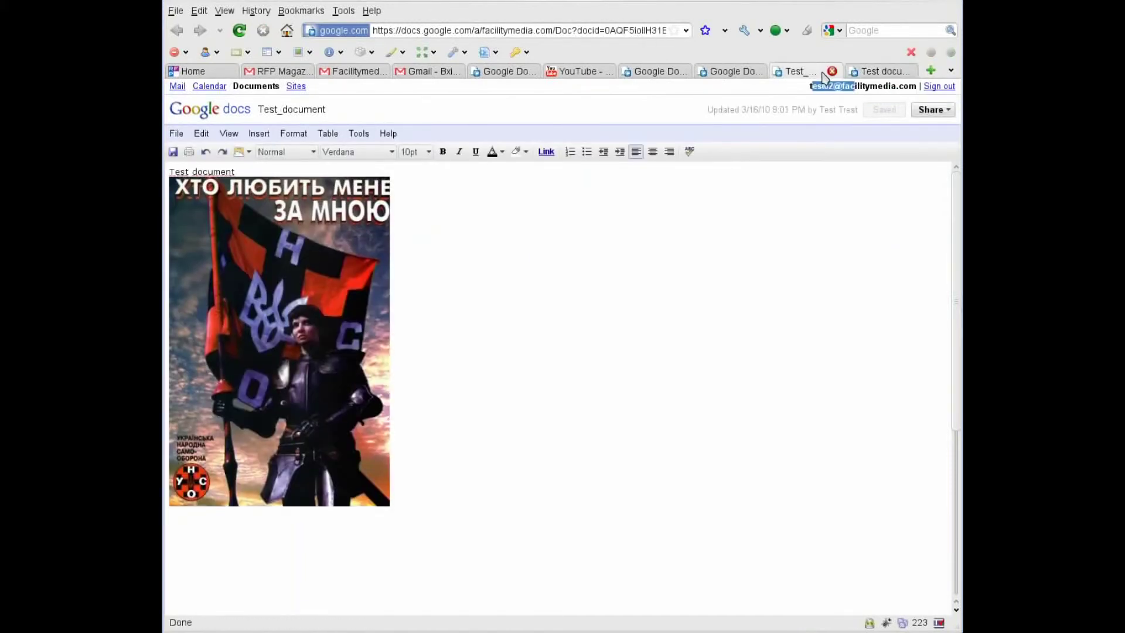
pyautogui.click(873, 75)
pyautogui.click(825, 75)
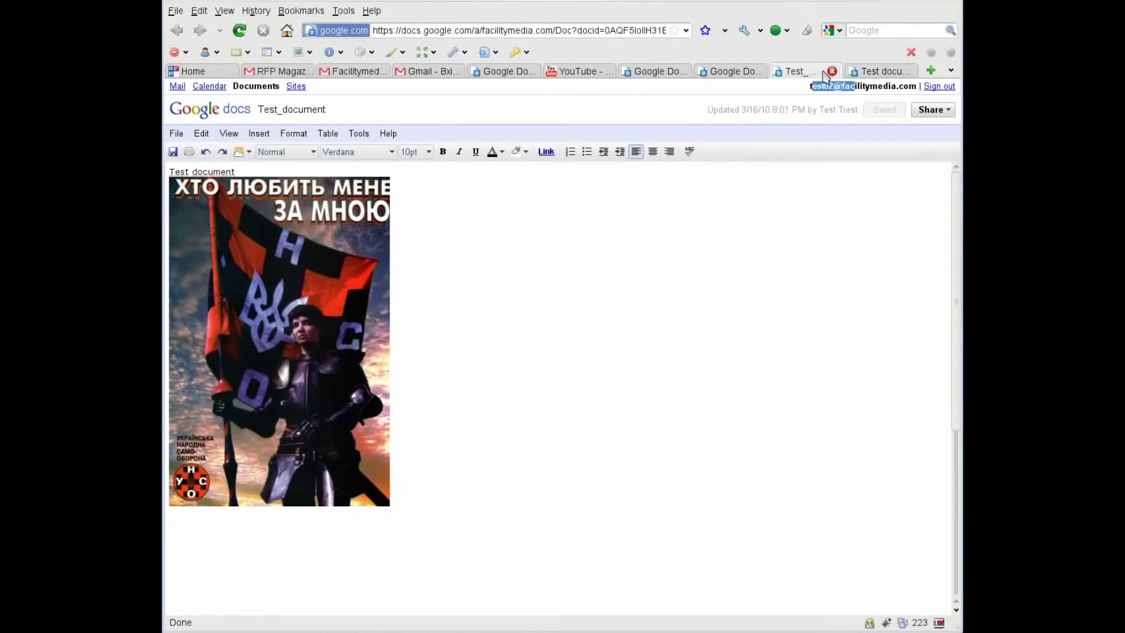
pyautogui.click(874, 75)
pyautogui.click(907, 71)
# Select only Test Spread Shit in the RFP Magazine list and start inviting people.
pyautogui.click(907, 71)
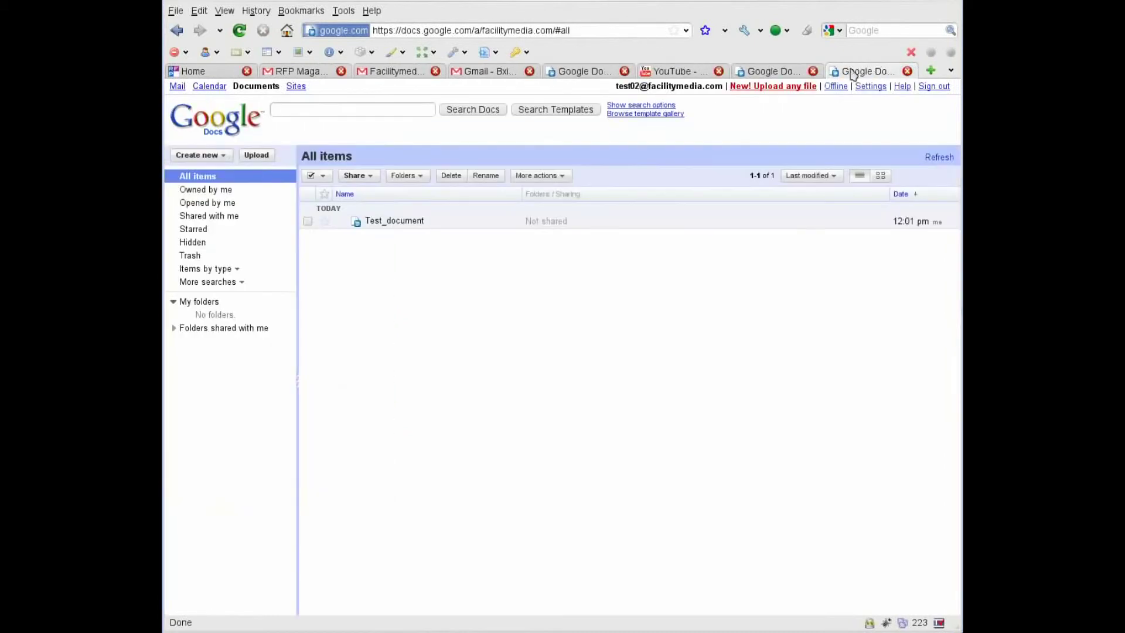
pyautogui.click(772, 71)
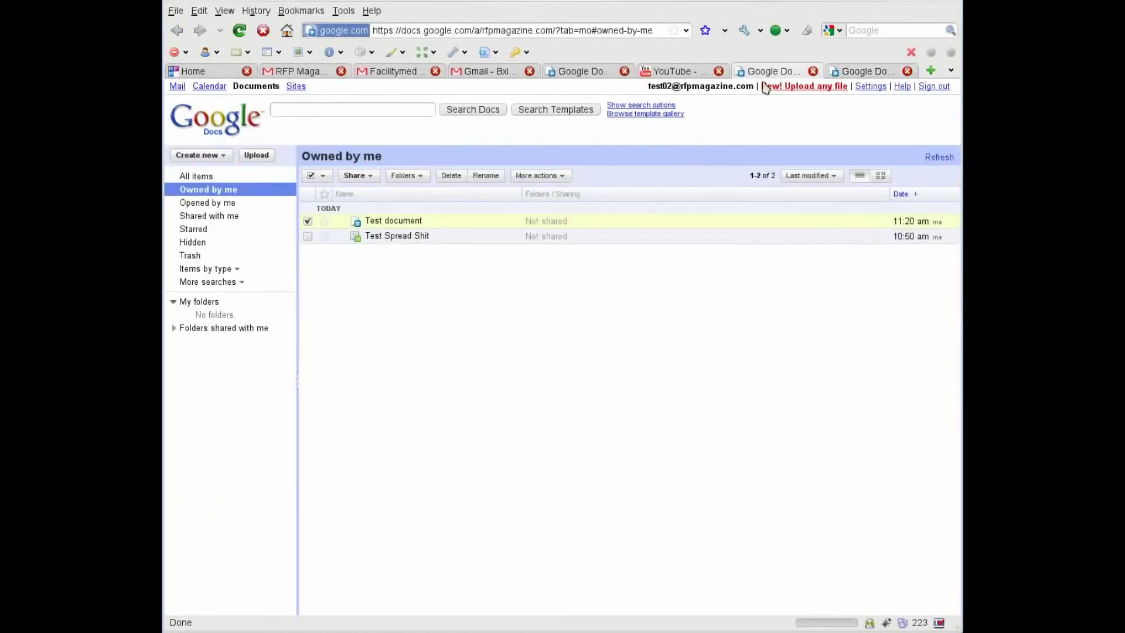
pyautogui.click(308, 221)
pyautogui.click(308, 236)
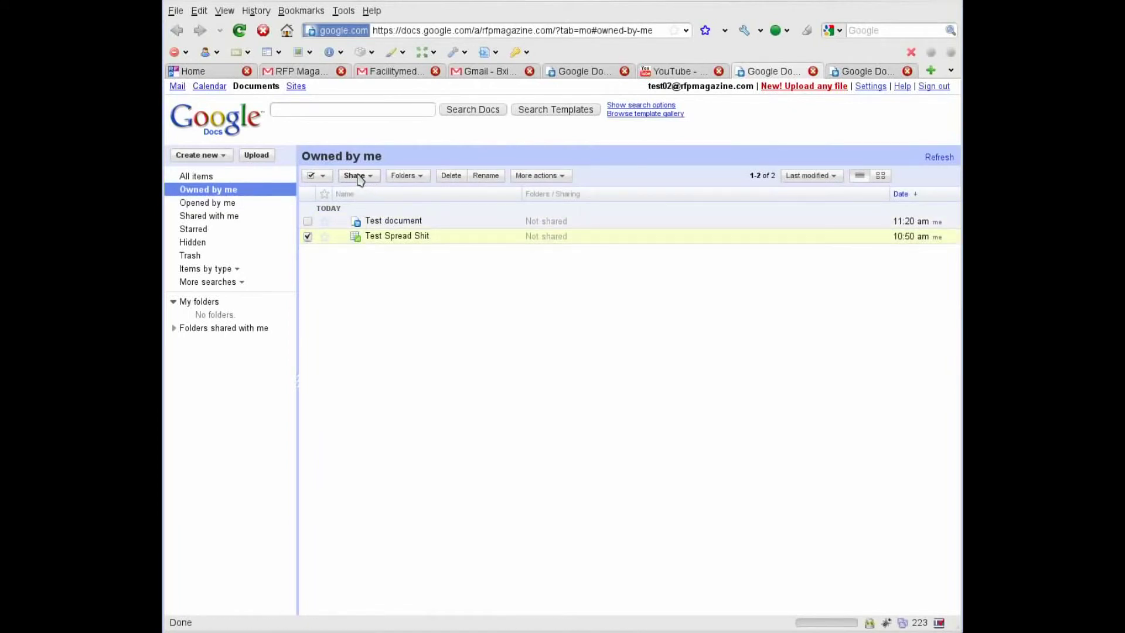
pyautogui.click(359, 176)
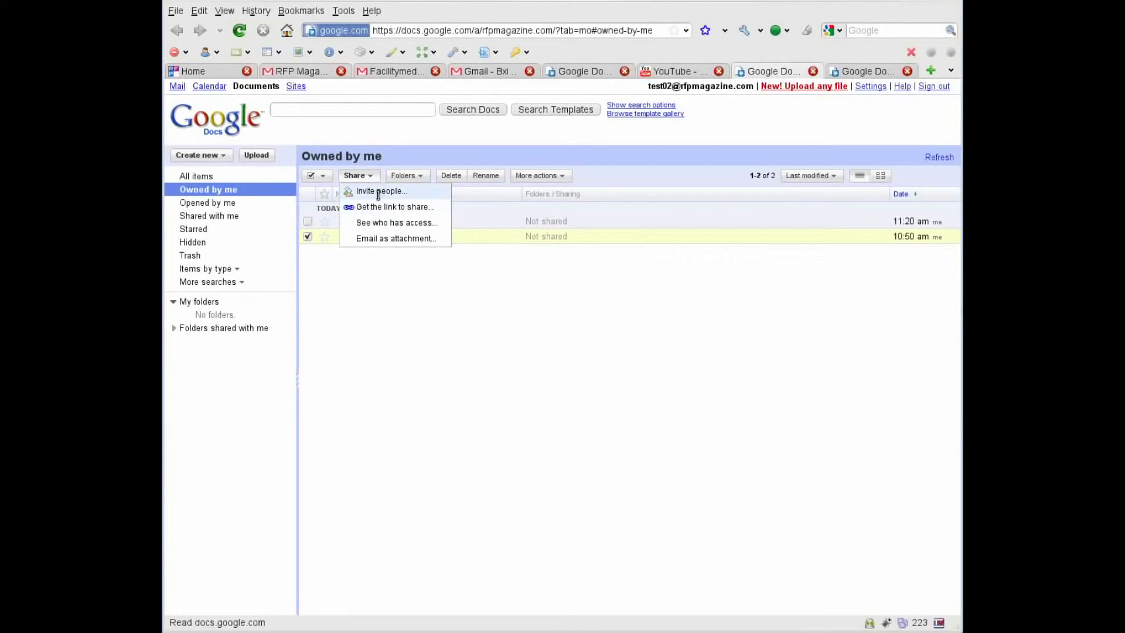
pyautogui.click(379, 192)
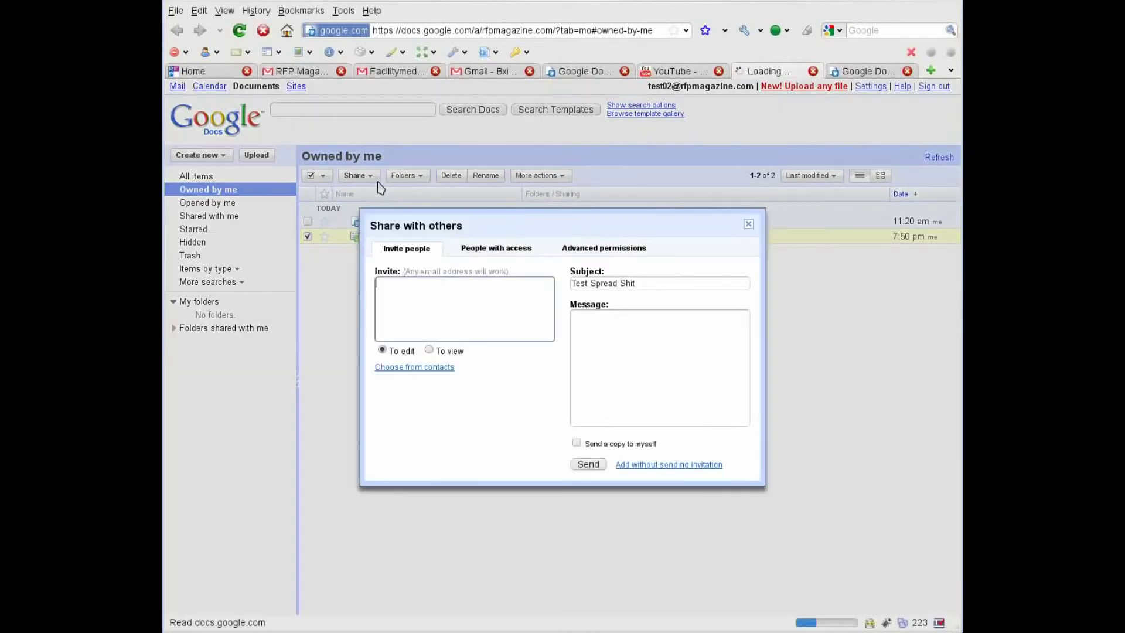
# Add the Facilitymedia test address as an editor without an invitation email, and save.
pyautogui.rightClick(466, 309)
pyautogui.click(421, 309)
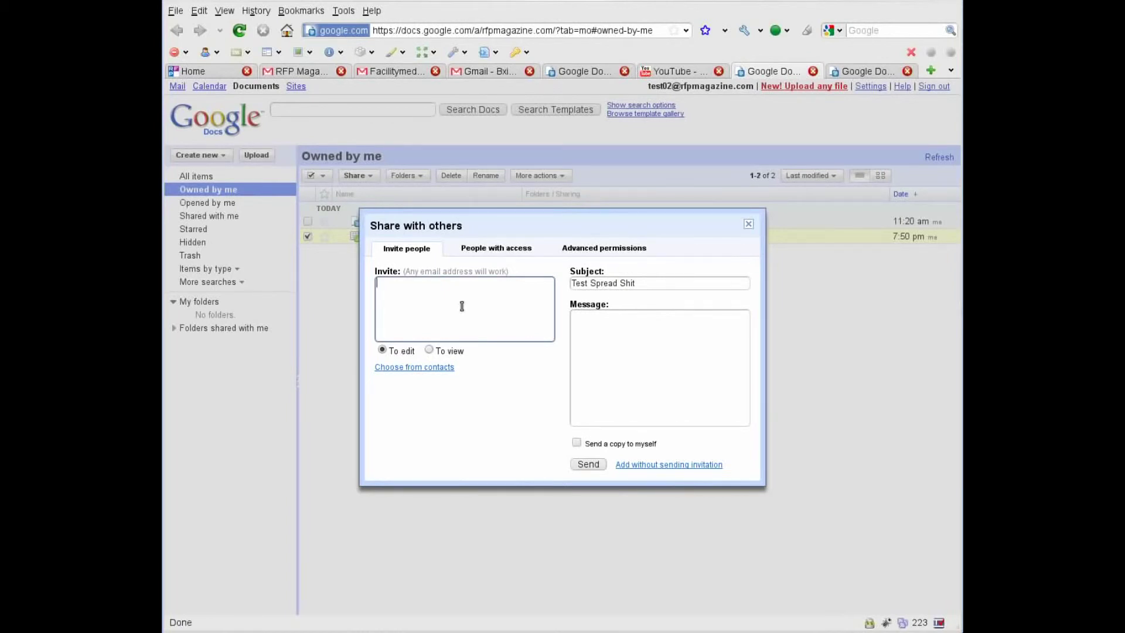
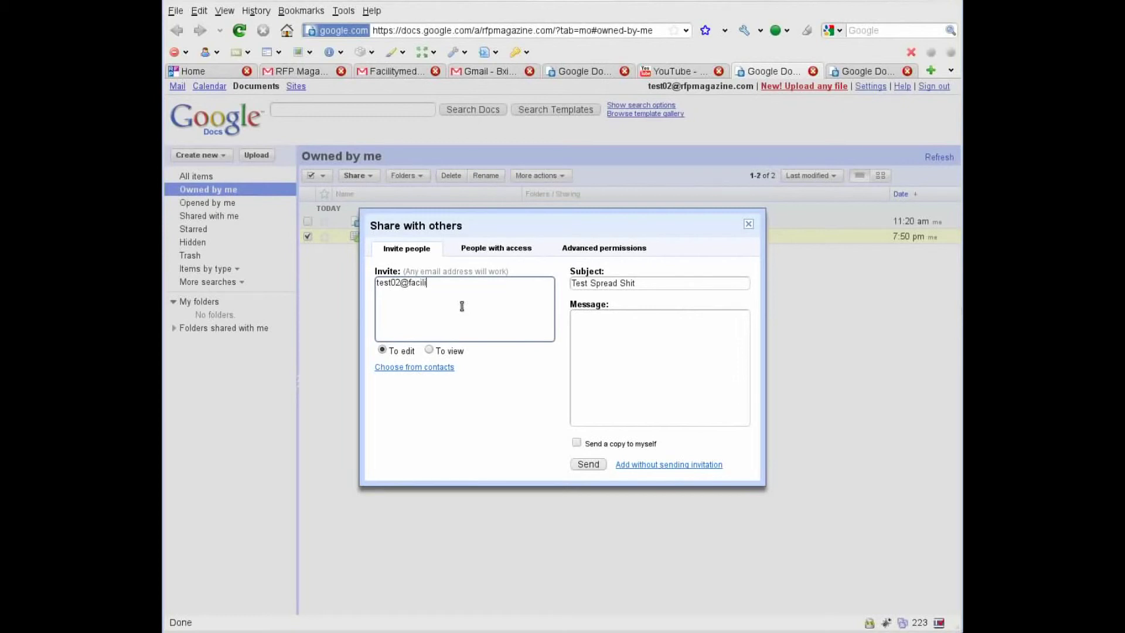
pyautogui.click(670, 468)
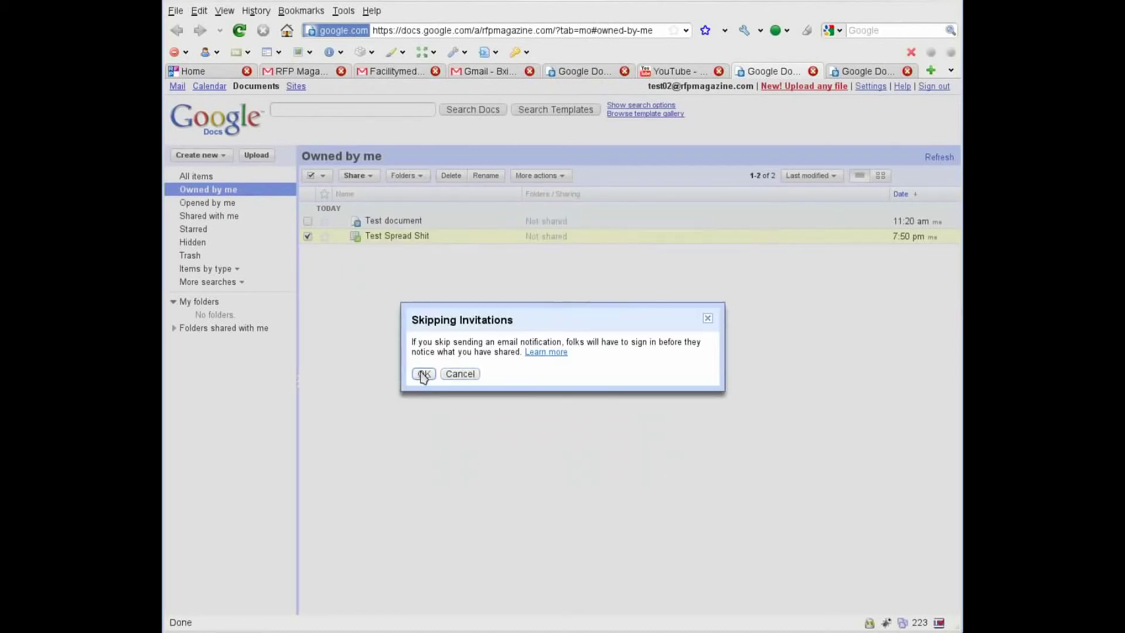
pyautogui.click(423, 376)
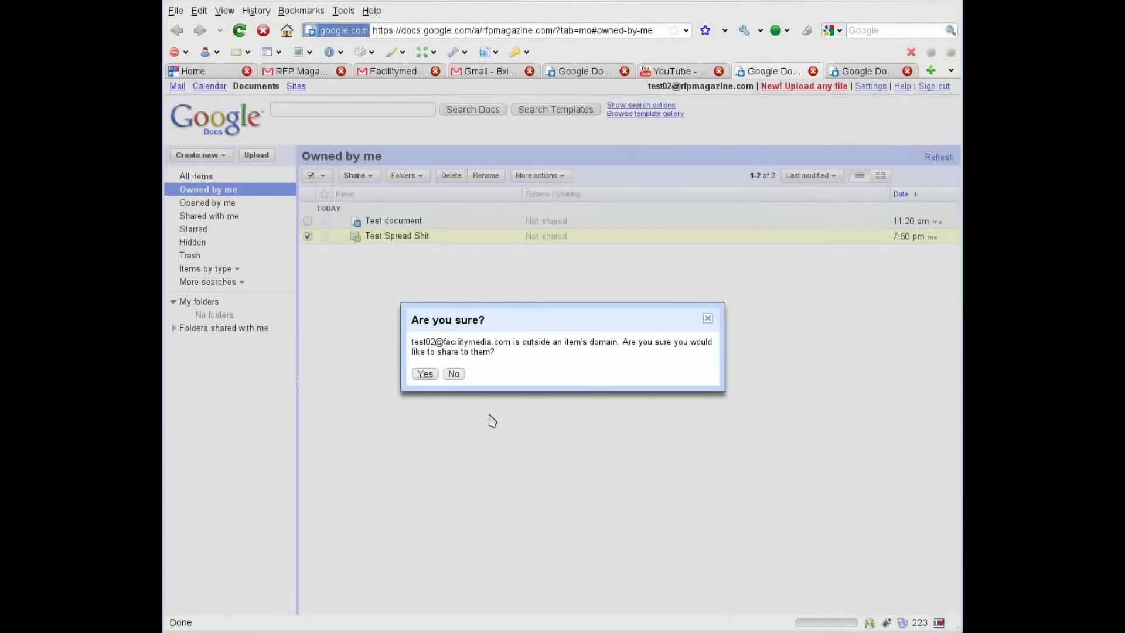
pyautogui.click(426, 374)
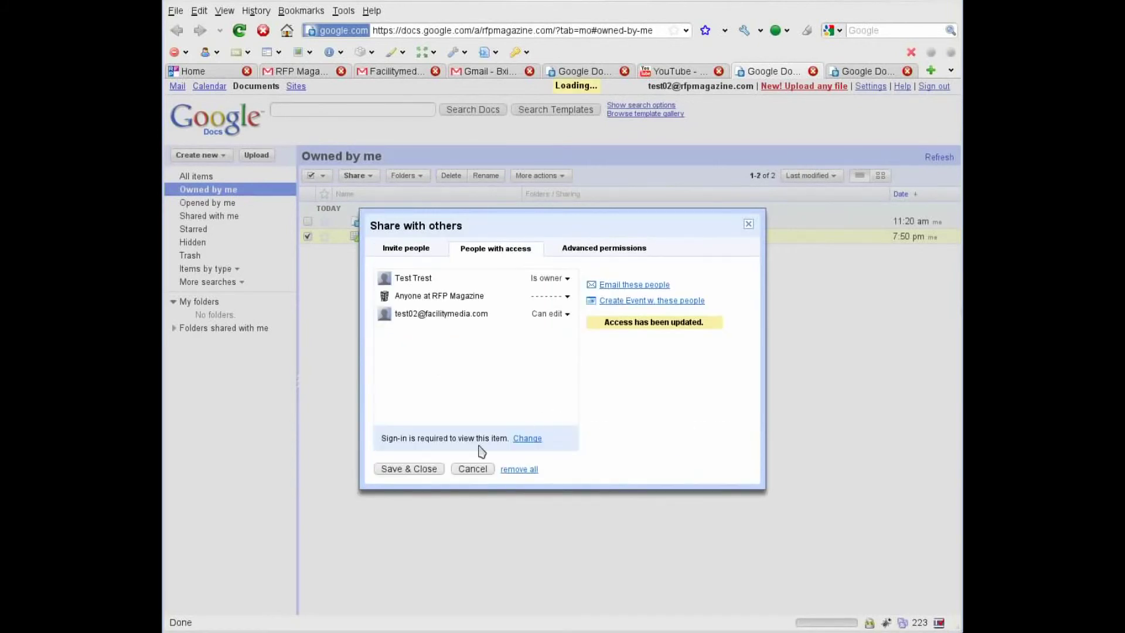
pyautogui.click(408, 470)
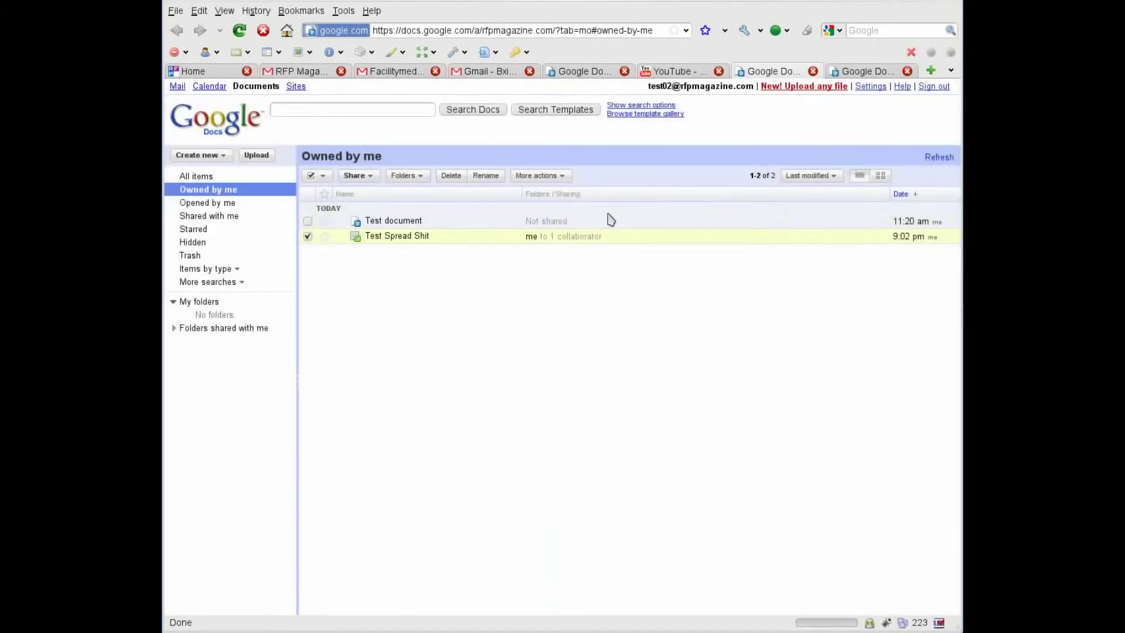
# From the Facilitymedia account, copy Test Spread Shit to create Copy of Test Spread Shit.
pyautogui.click(859, 71)
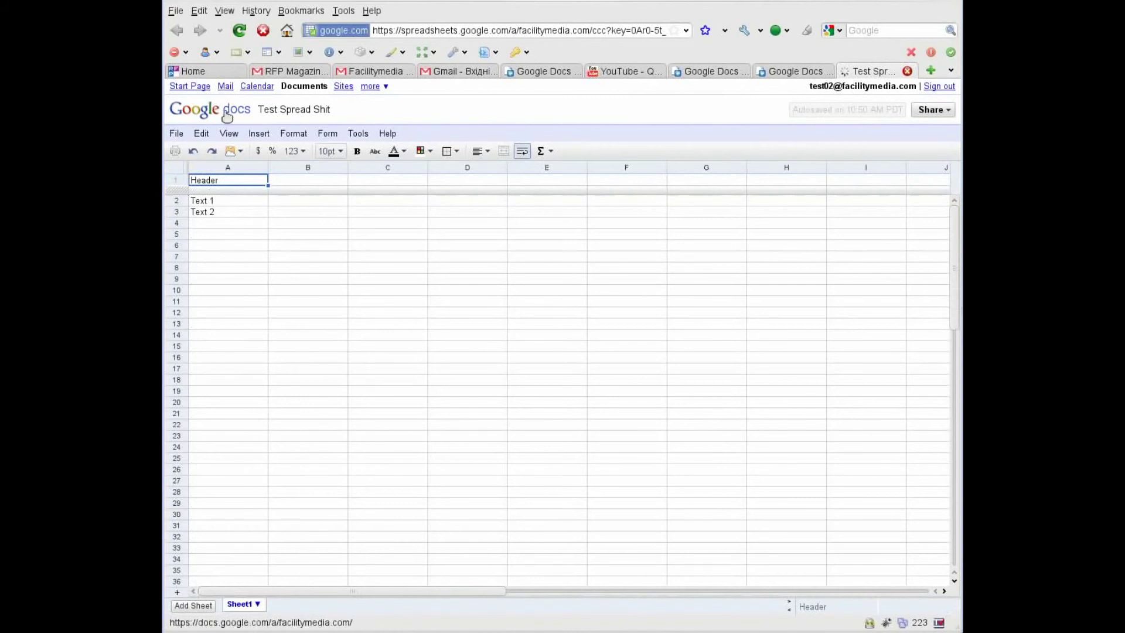
pyautogui.click(175, 134)
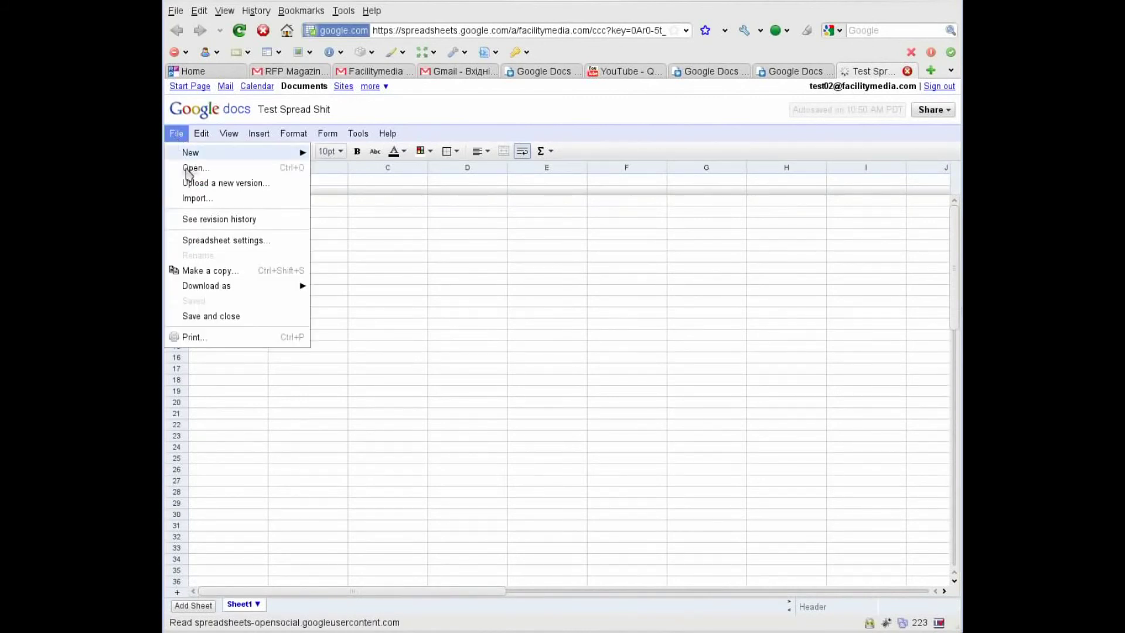
pyautogui.click(255, 277)
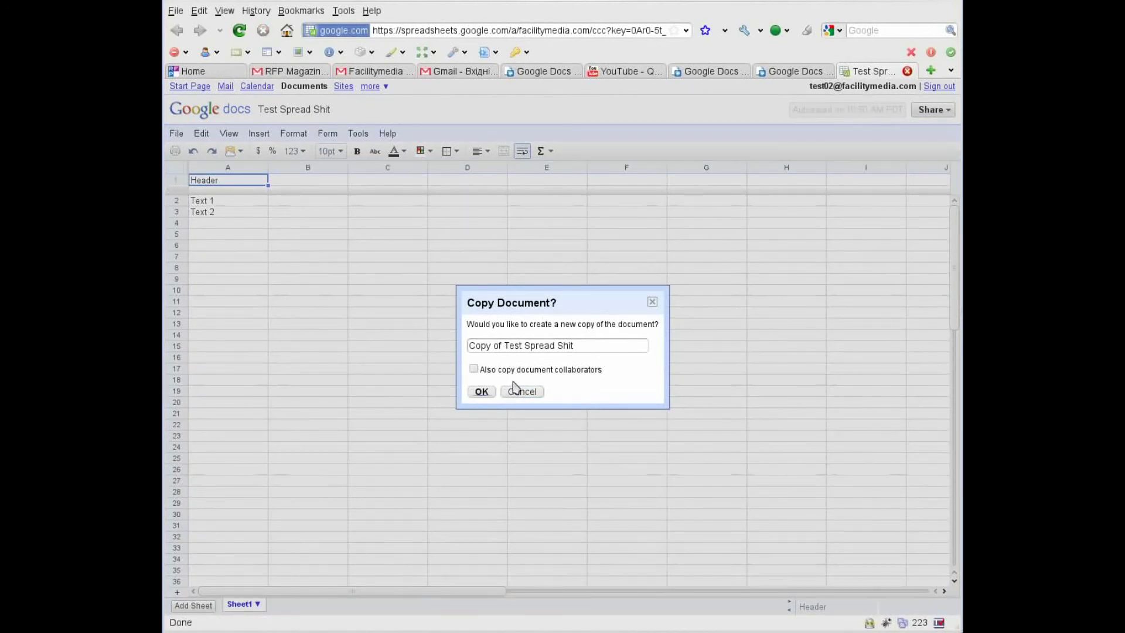
pyautogui.click(480, 393)
pyautogui.click(482, 391)
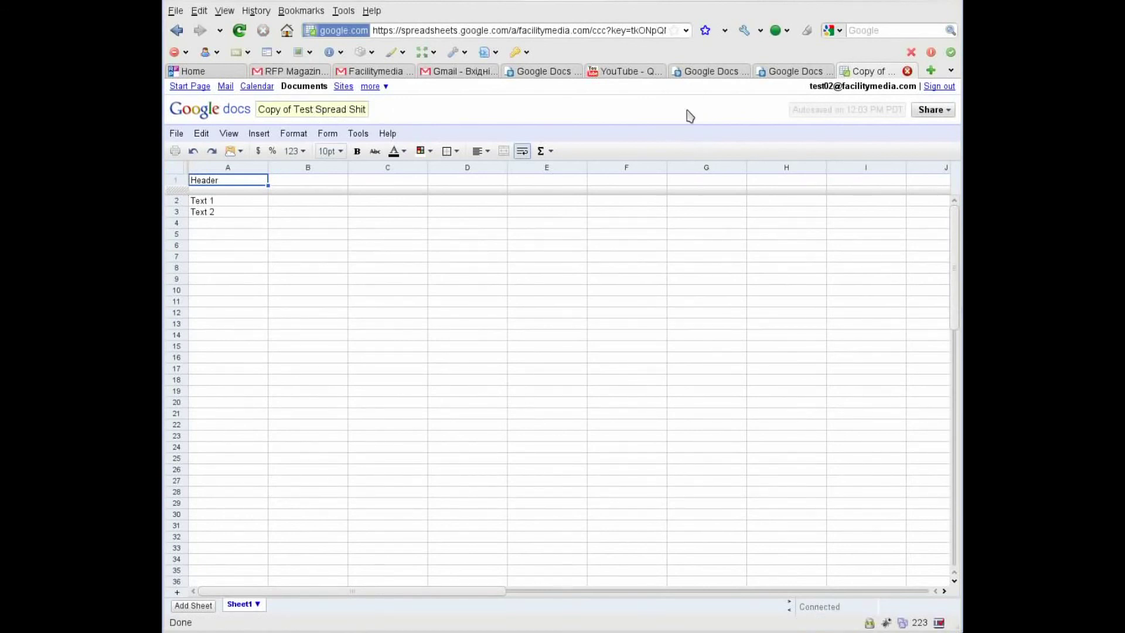
# Close the Copy of Test Spread Shit browser tab.
pyautogui.click(908, 71)
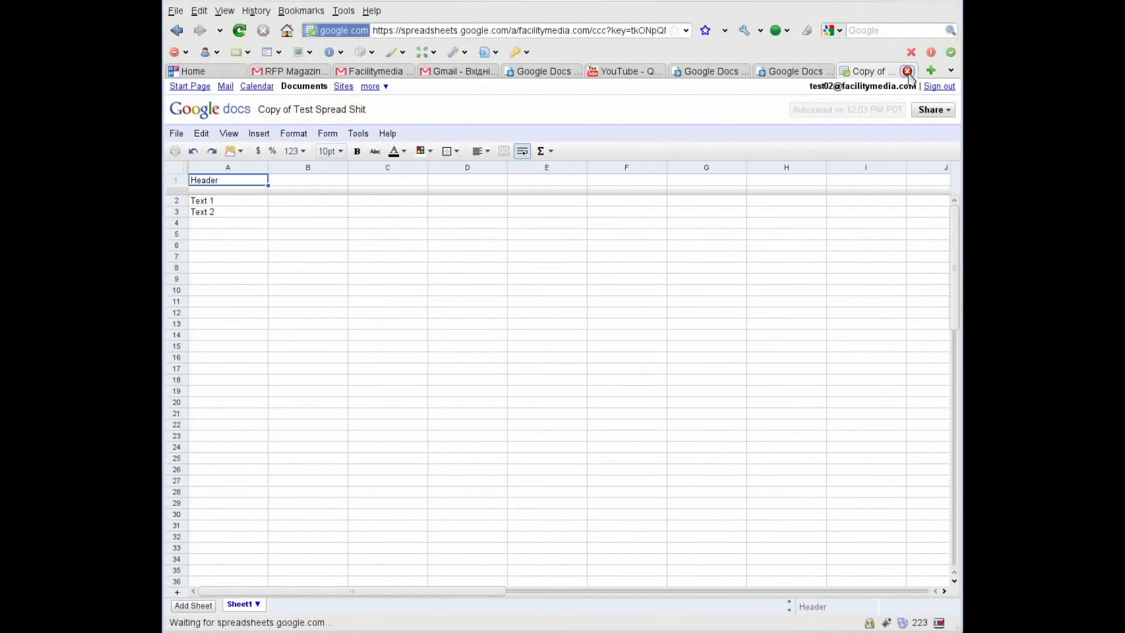
pyautogui.click(908, 71)
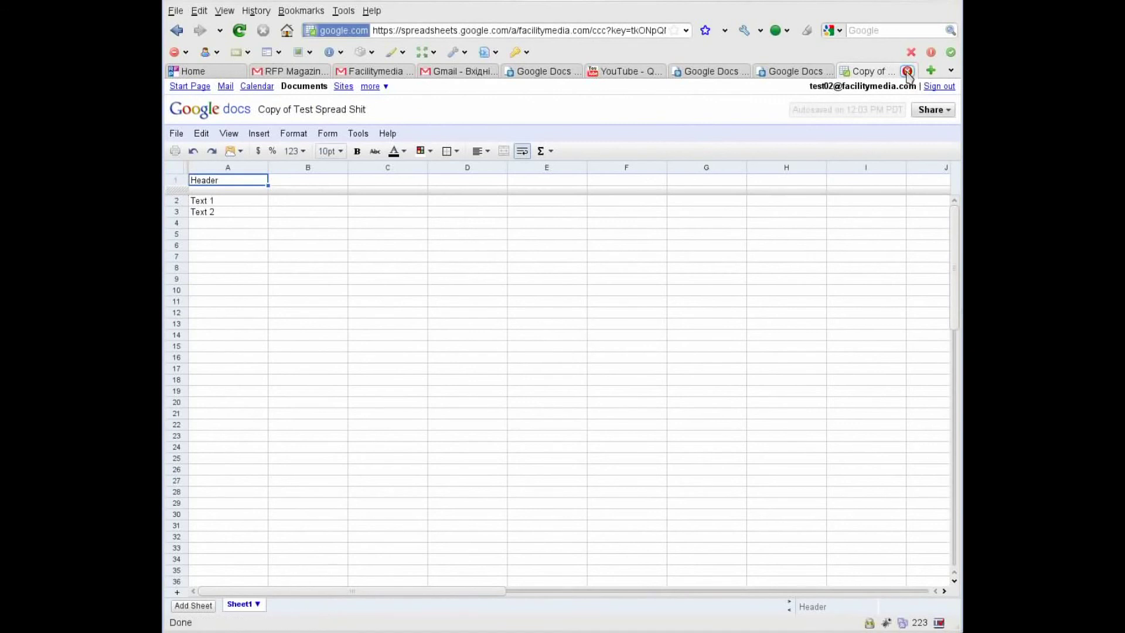